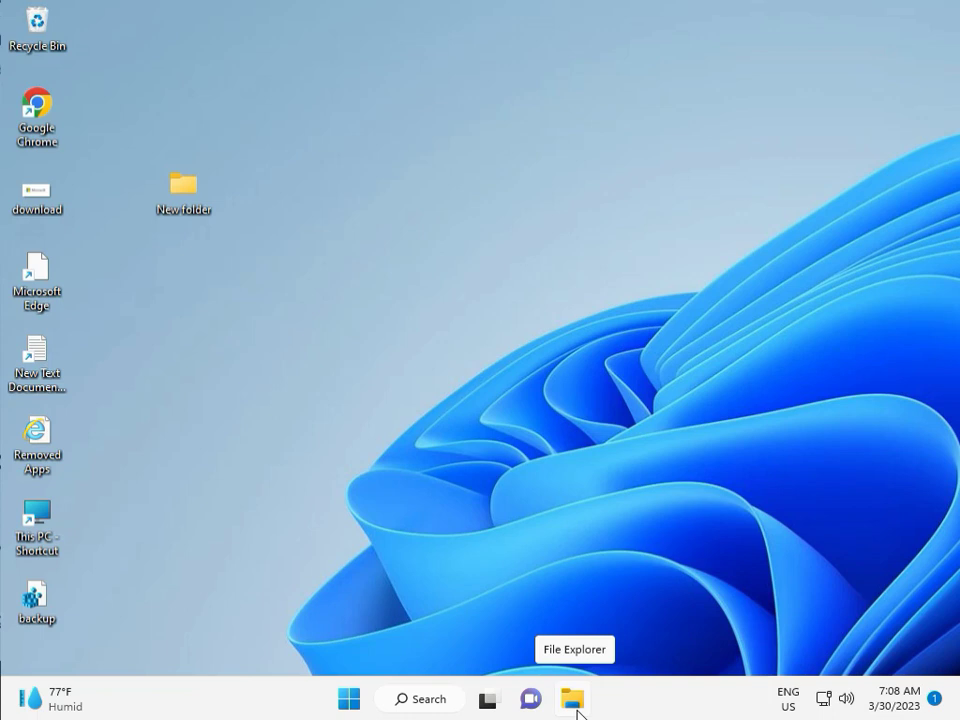
Open the Other troubleshooters page in the Windows system settings.
left_click(349, 699)
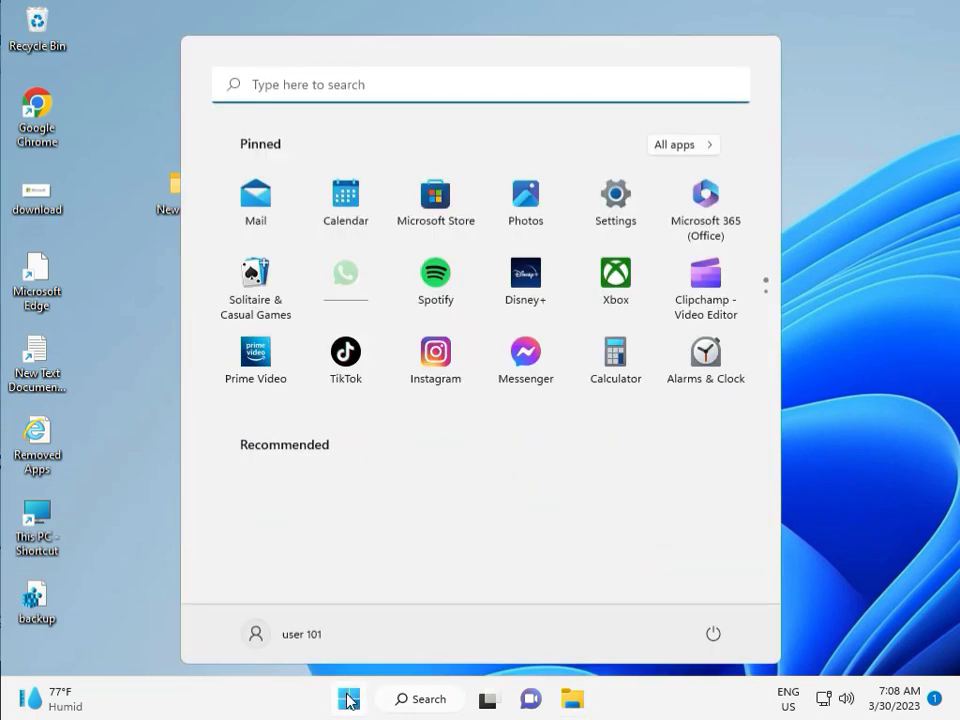
left_click(616, 196)
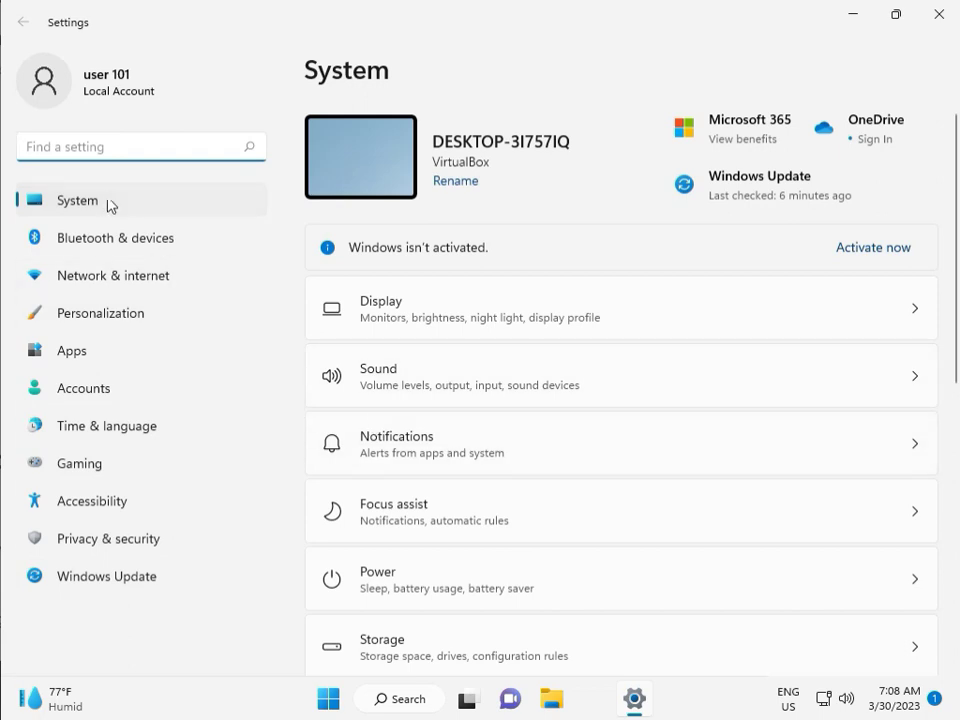
scroll(476, 508, "down", 3)
scroll(480, 525, "down", 1)
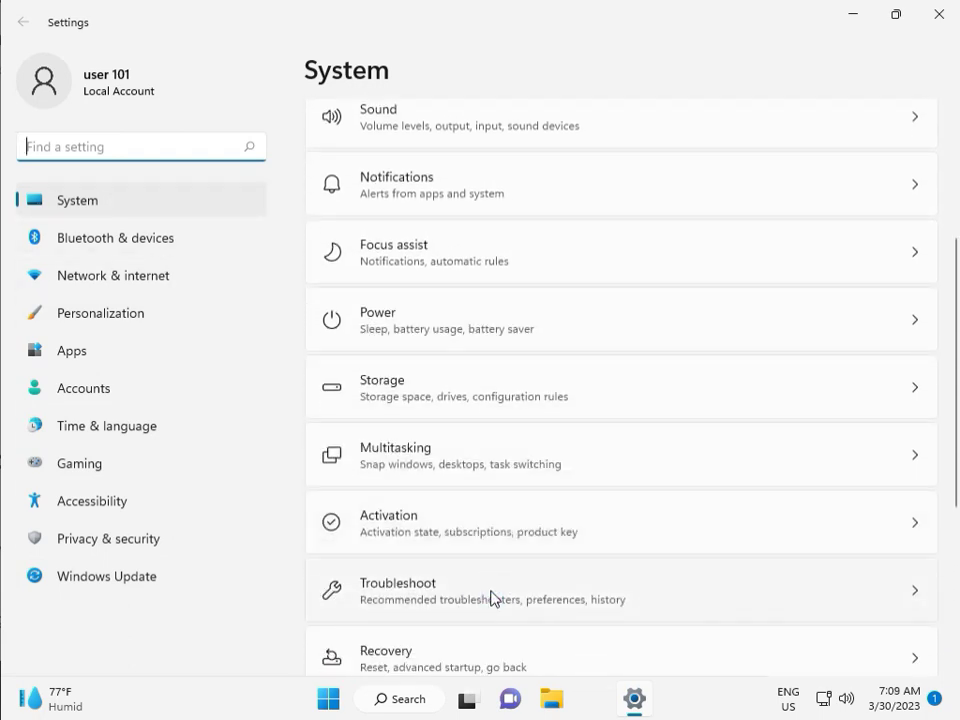
left_click(492, 599)
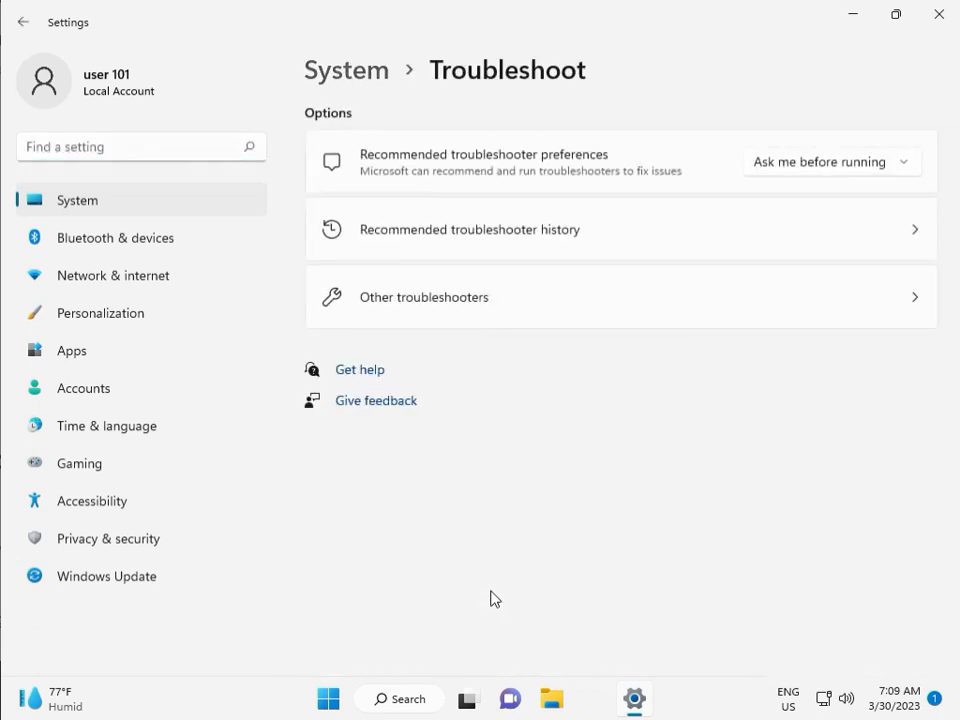
left_click(416, 309)
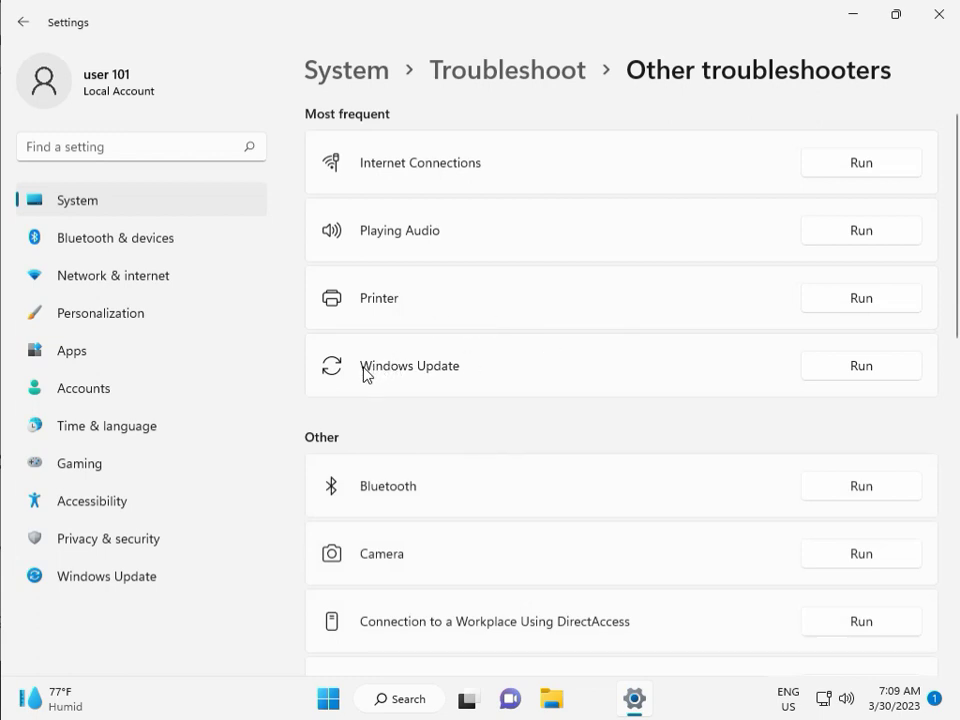
Run the Windows Update troubleshooter until it completes, and close both it and Settings.
left_click(856, 366)
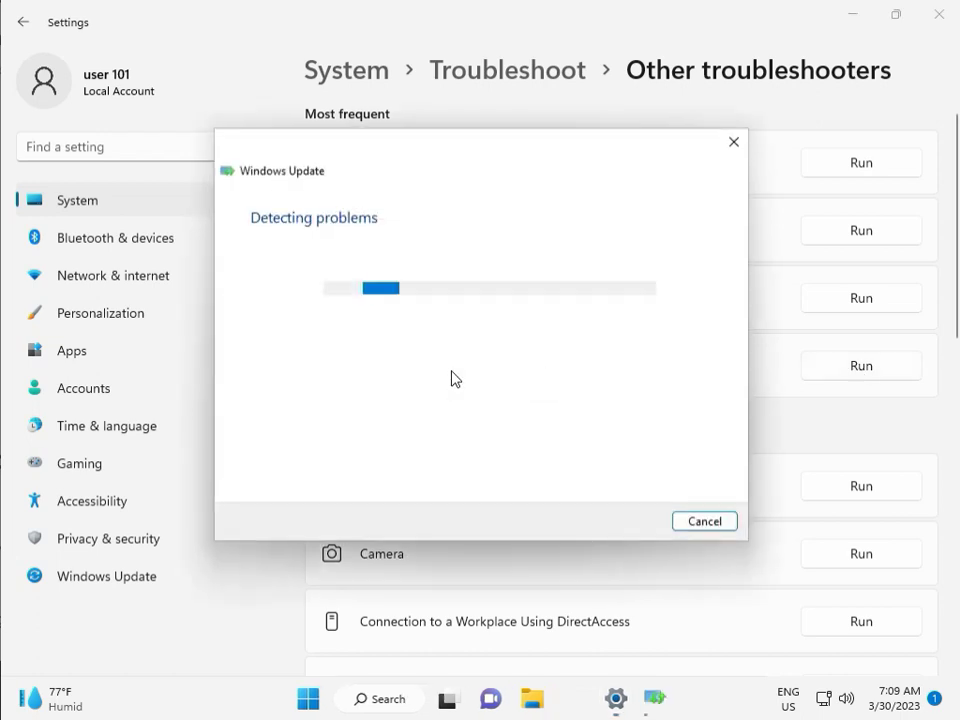
left_click_drag(452, 157, 324, 113)
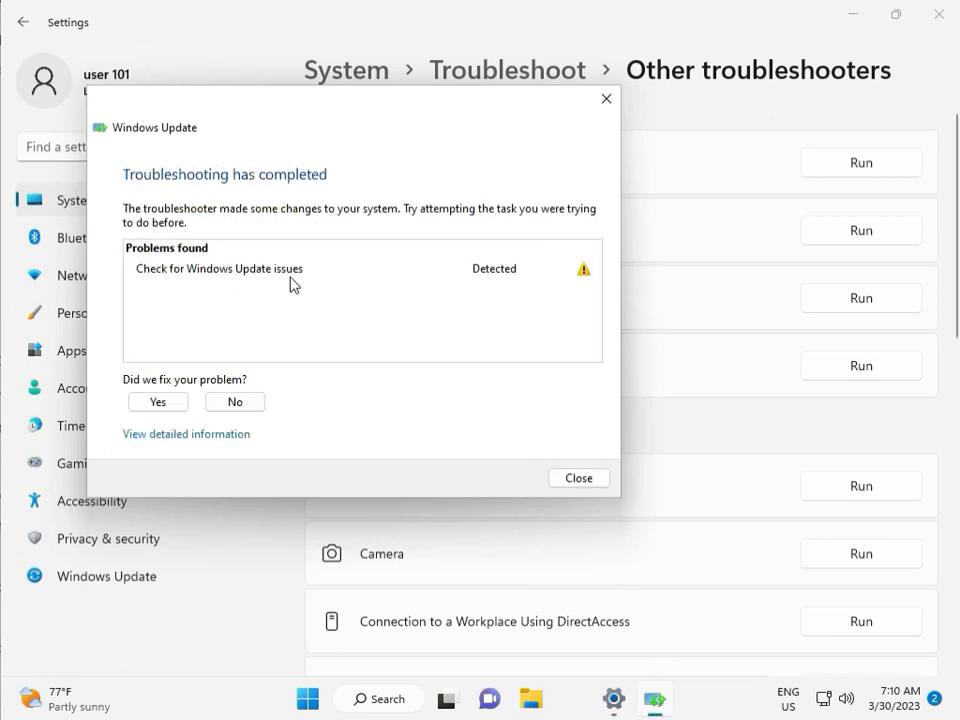
left_click(579, 480)
left_click(949, 28)
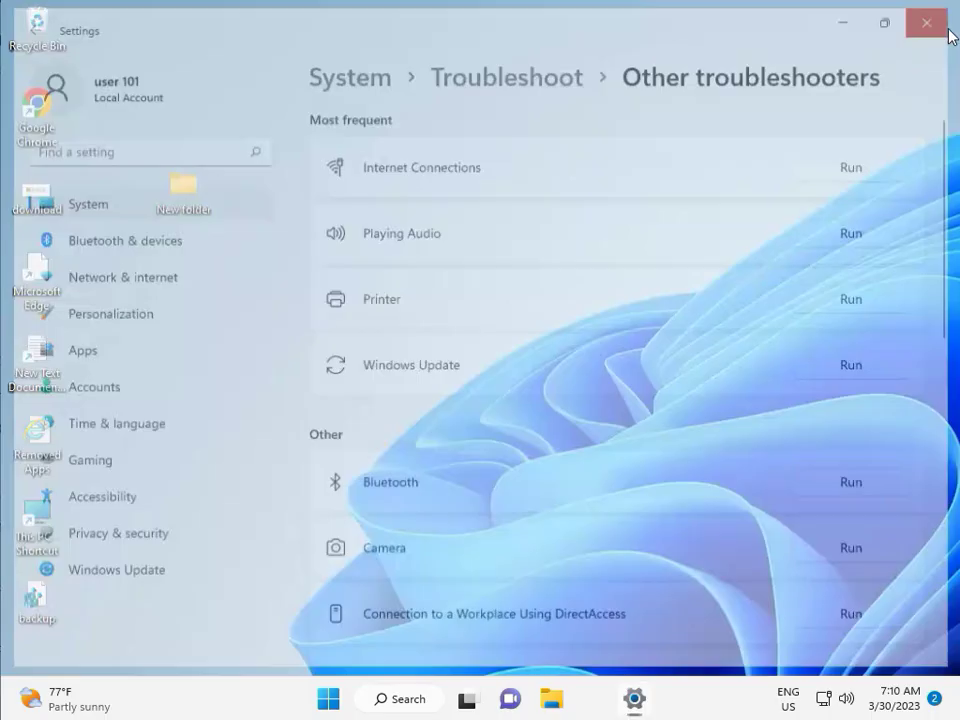
Switch to File Explorer and open the Windows folder on Local Disk (C:).
left_click(550, 684)
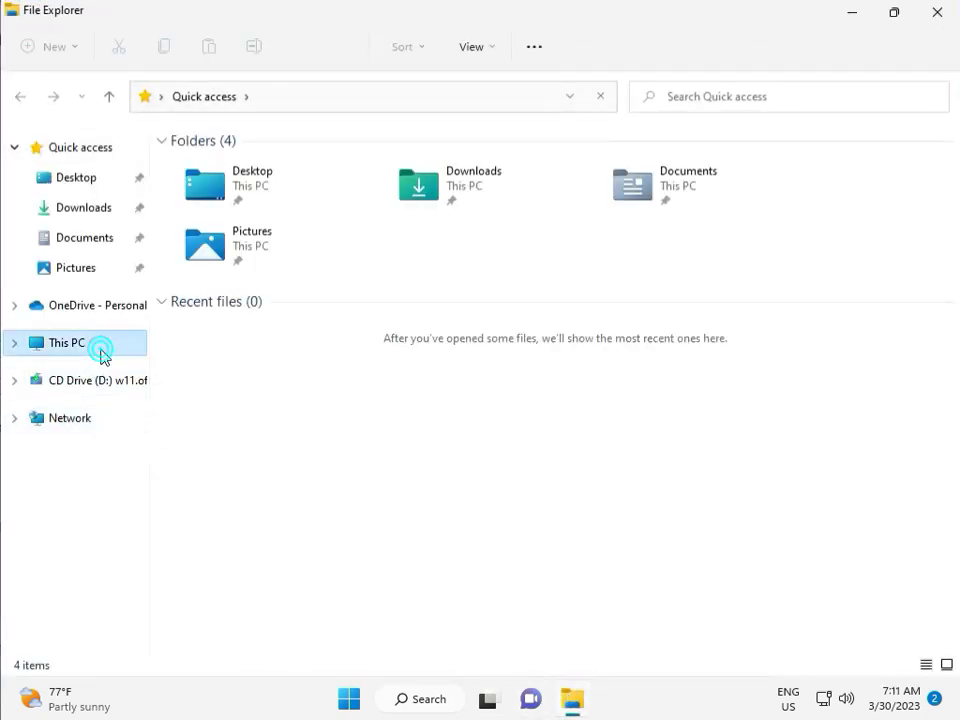
left_click(100, 355)
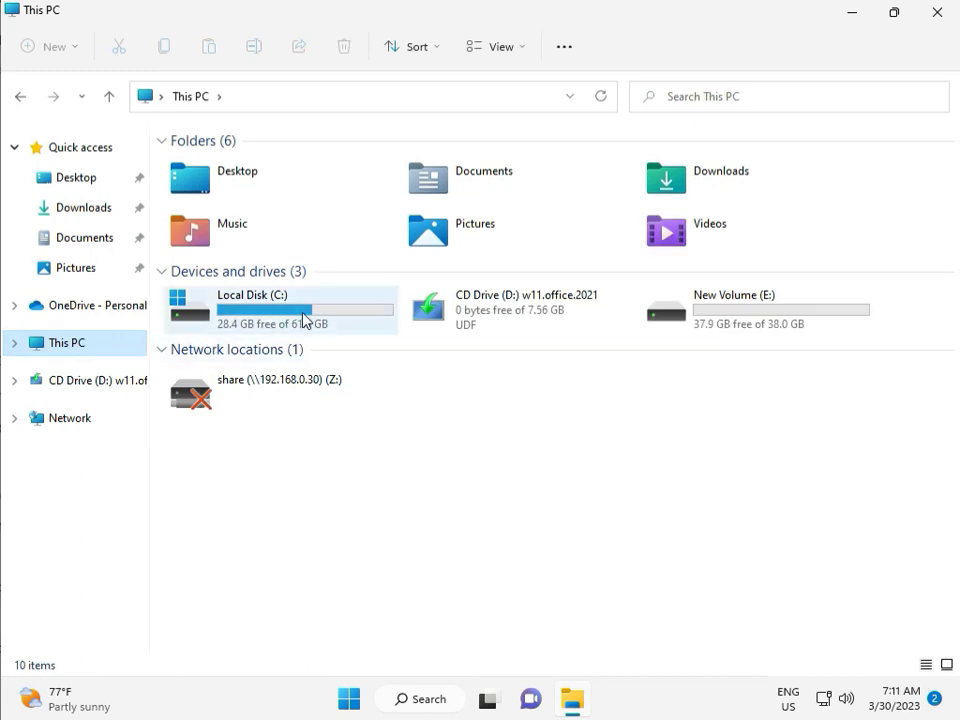
double_click(302, 314)
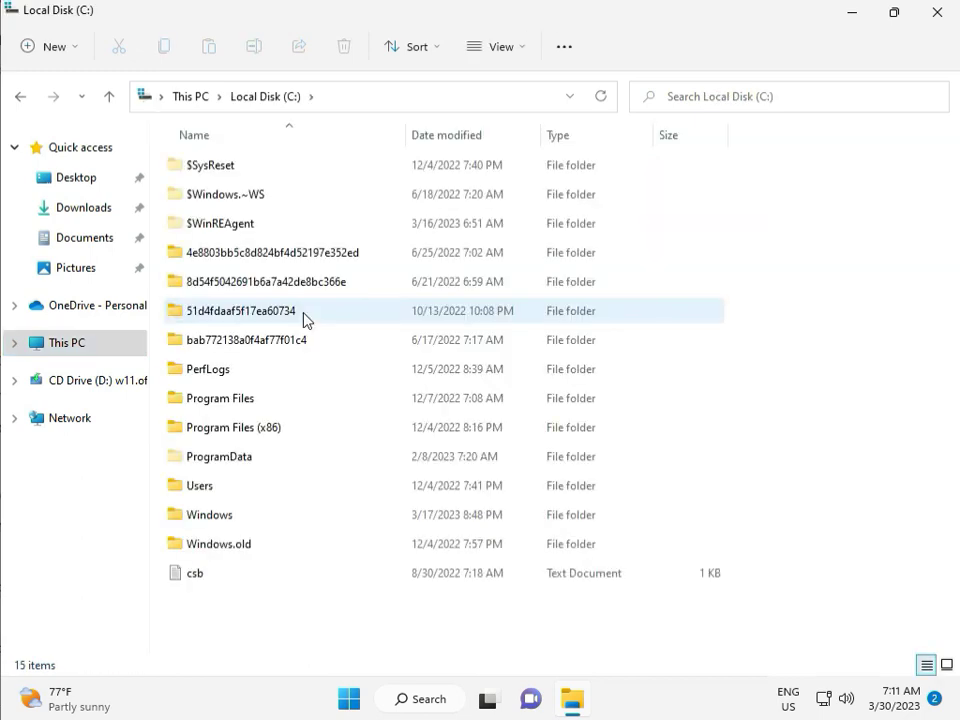
left_click(247, 517)
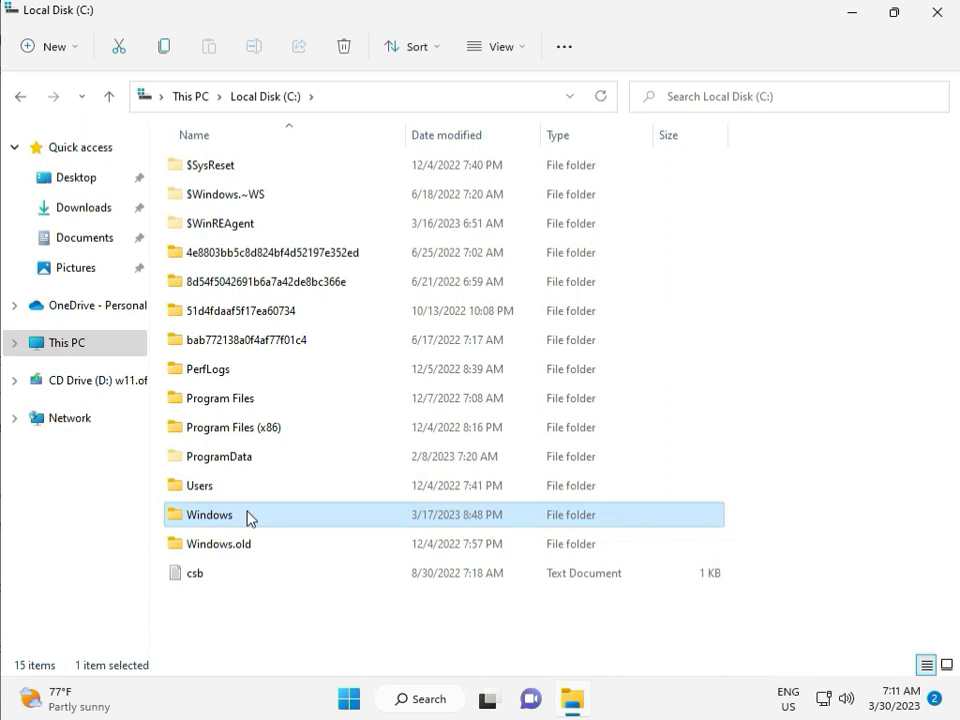
double_click(247, 516)
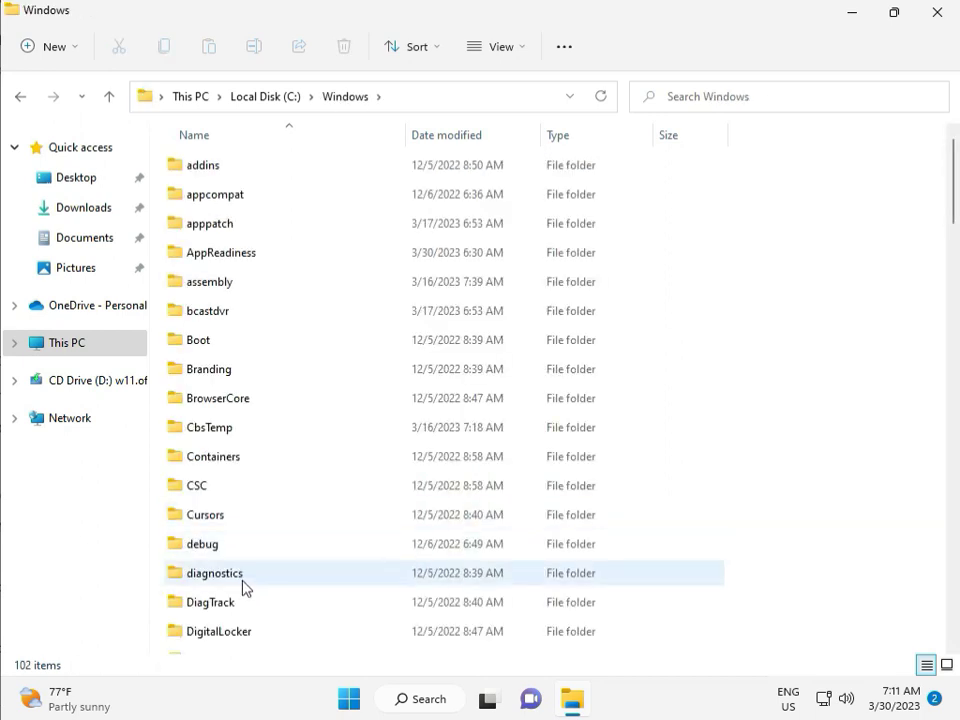
Find and open the SoftwareDistribution folder inside the Windows folder.
scroll(349, 572, "down", 8)
scroll(349, 572, "down", 3)
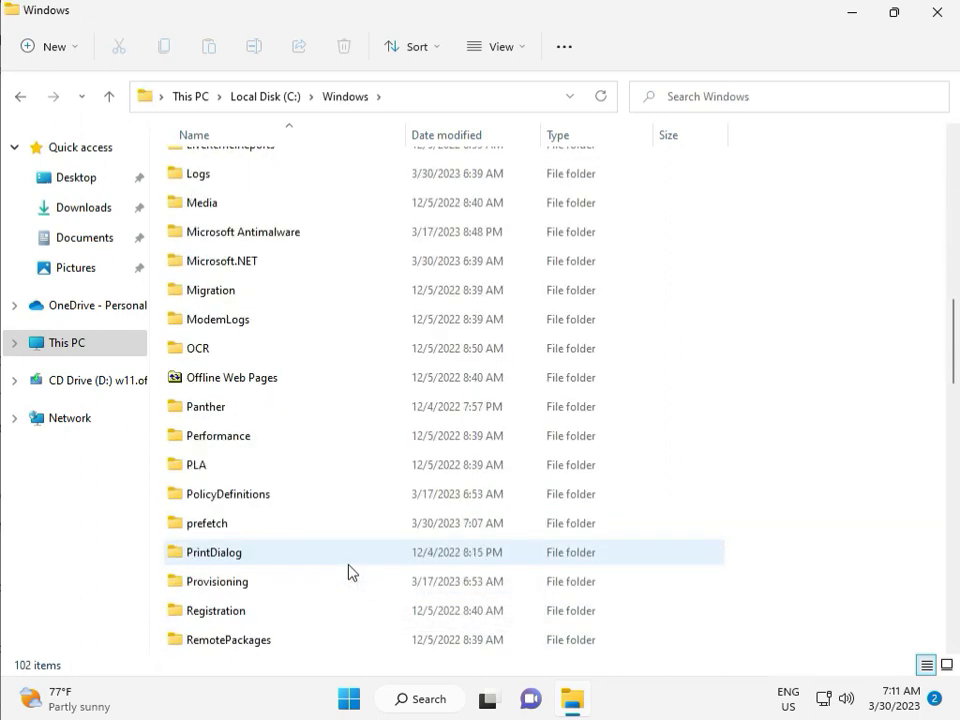
scroll(349, 572, "down", 4)
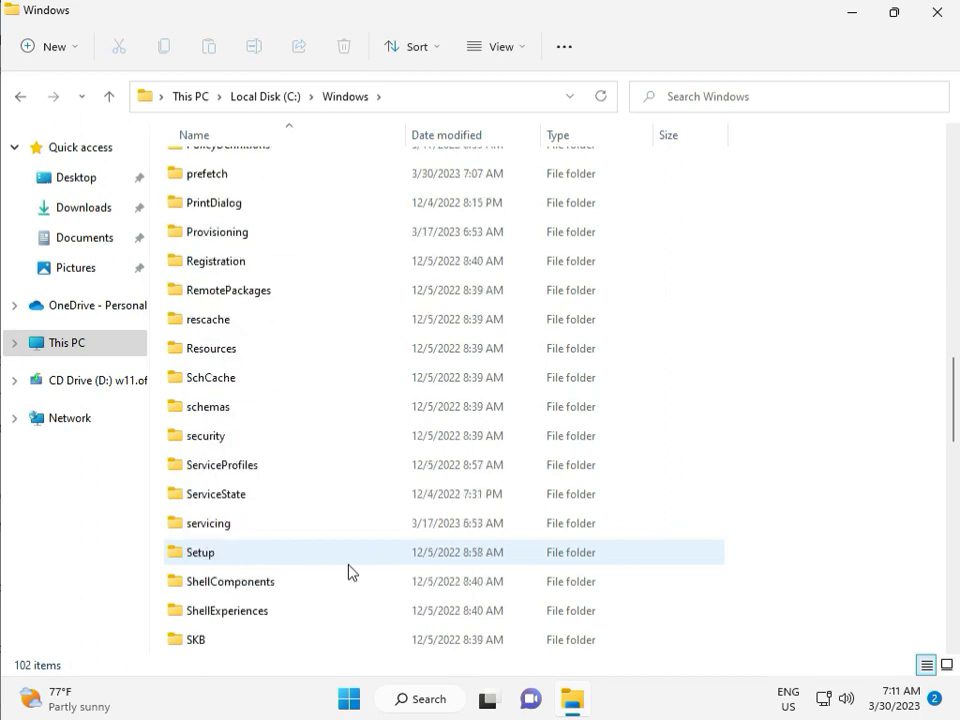
scroll(343, 566, "down", 2)
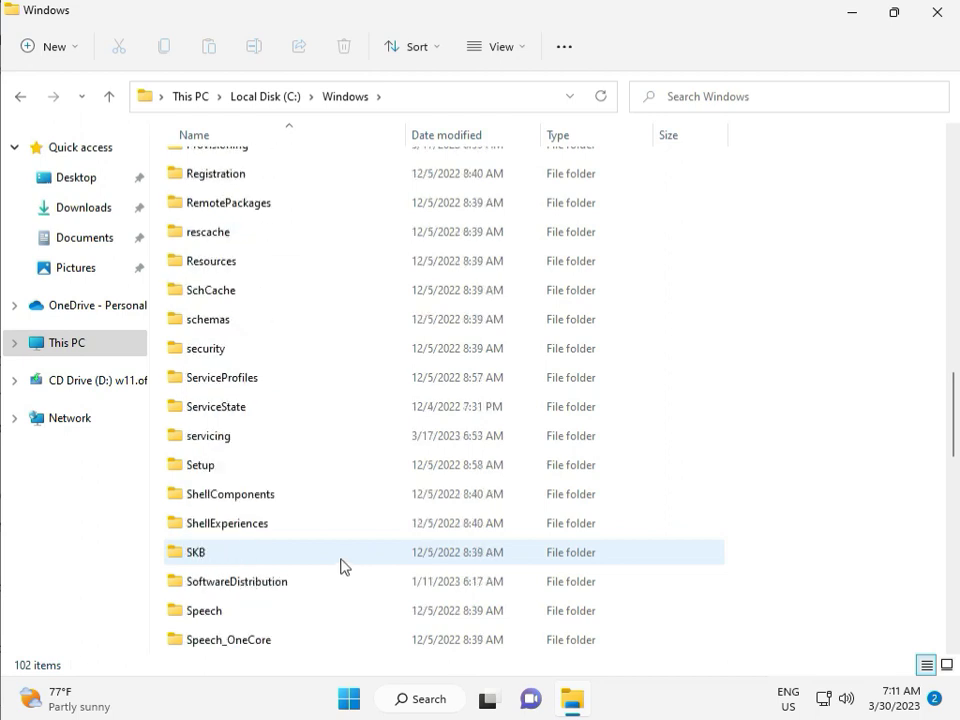
left_click(262, 498)
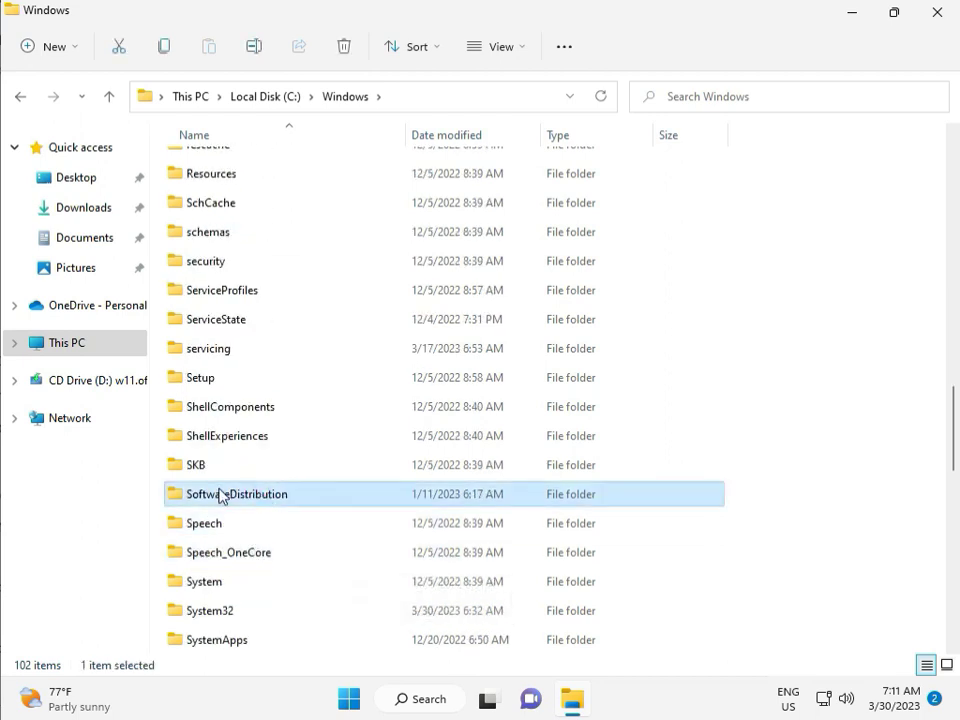
double_click(249, 500)
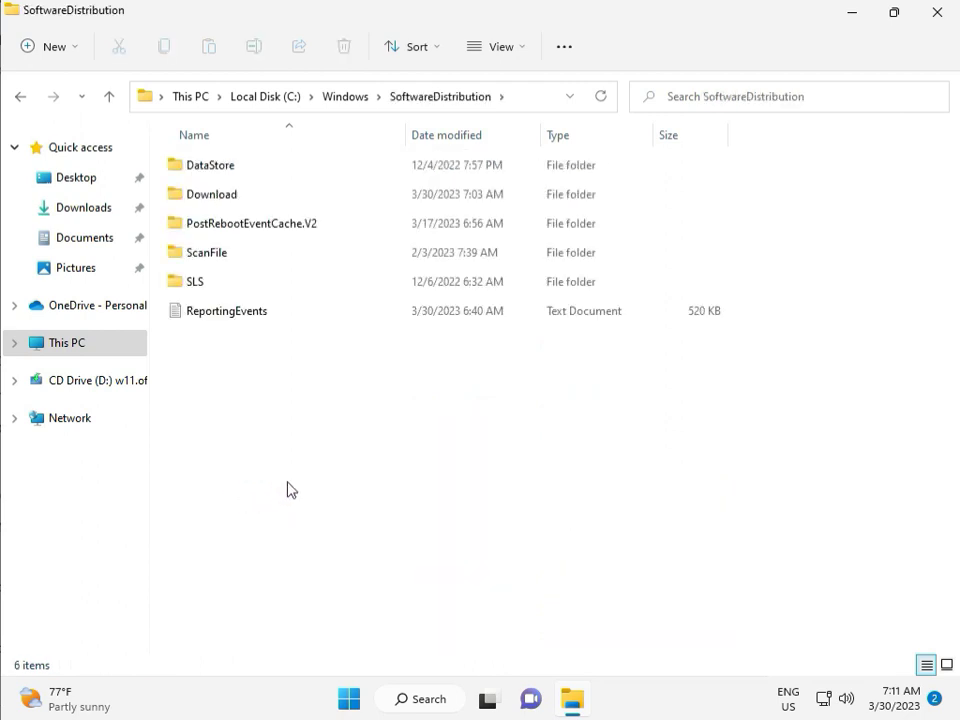
Delete all contents of the Download subfolder, granting administrator permission for all items, then return to SoftwareDistribution and close File Explorer.
mouse_move(498, 716)
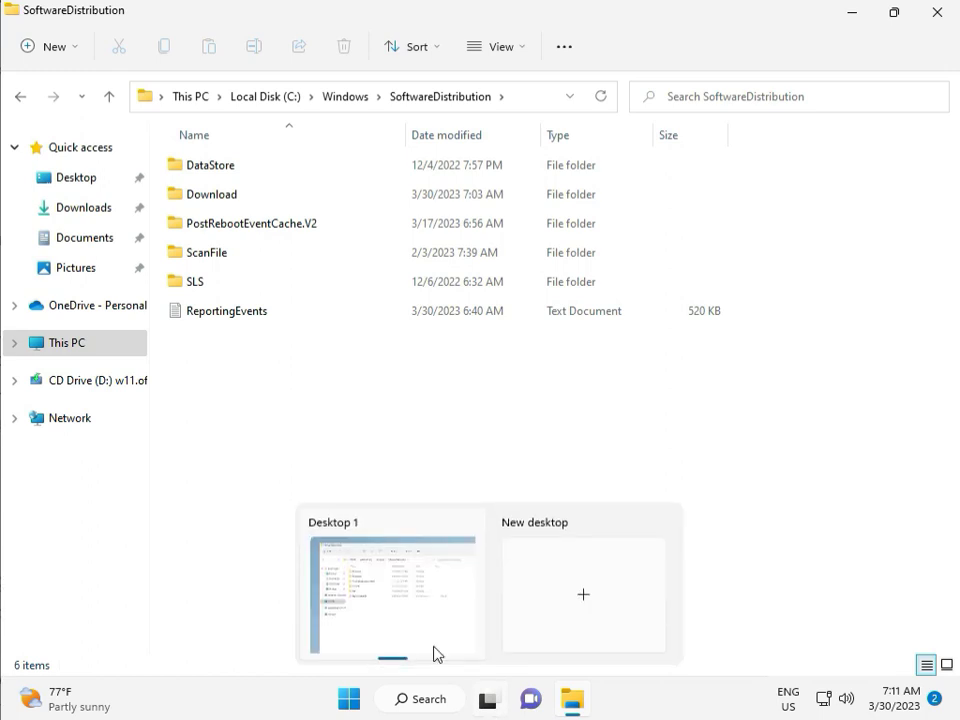
double_click(243, 200)
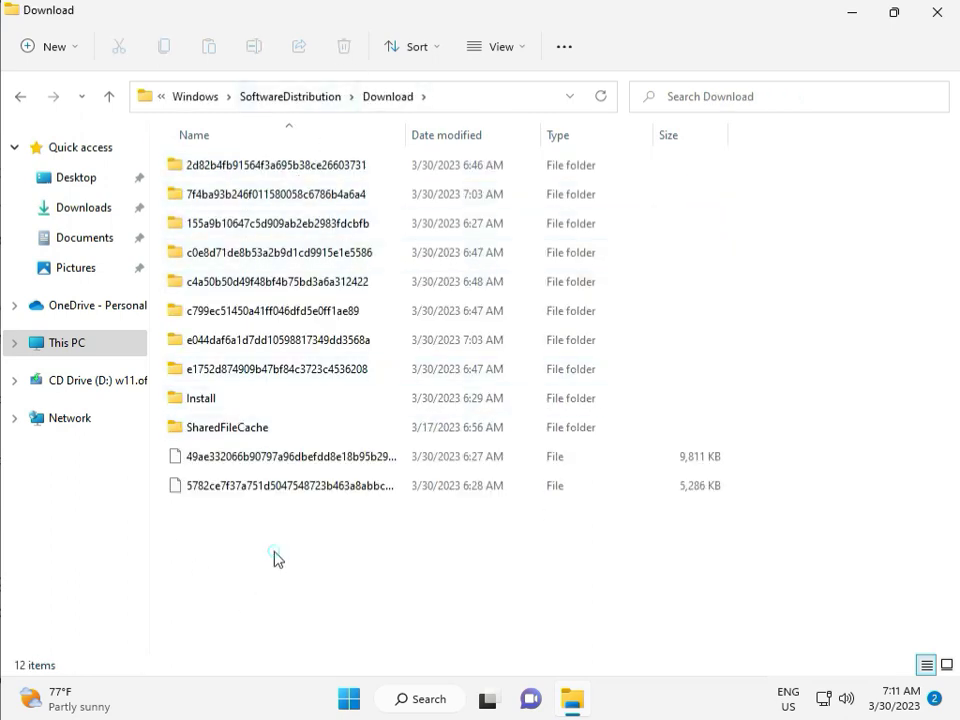
left_click_drag(275, 551, 287, 176)
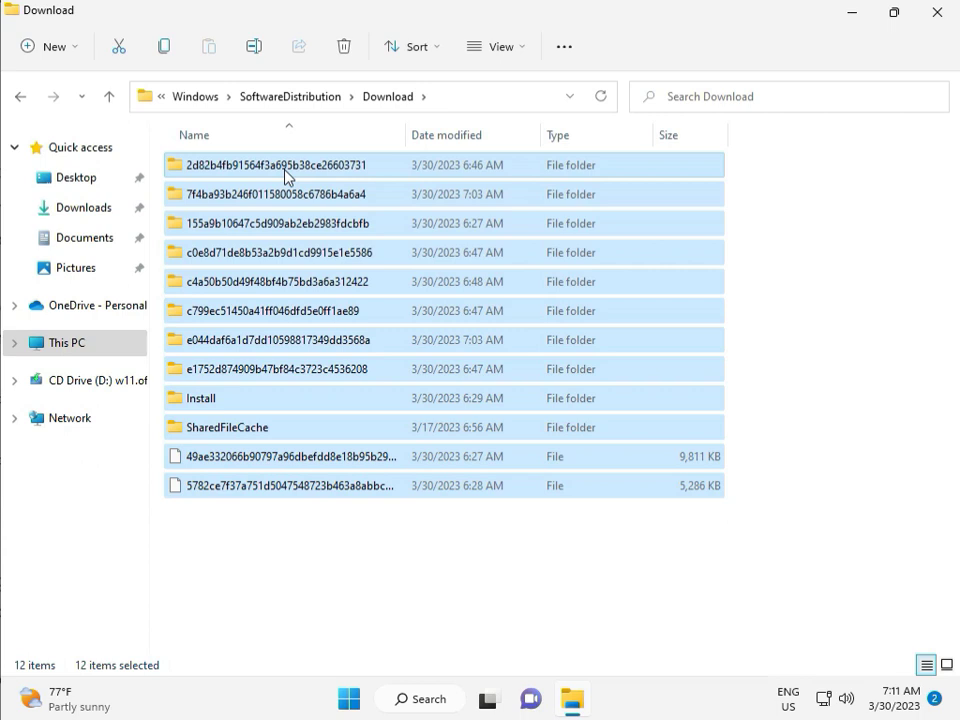
key("Delete")
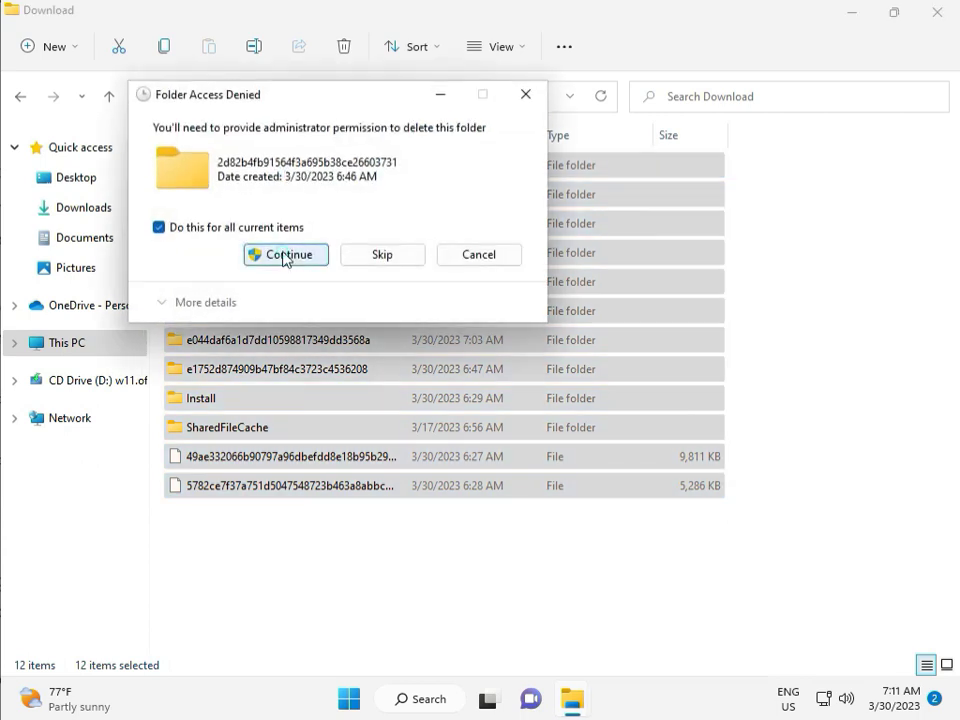
left_click(285, 255)
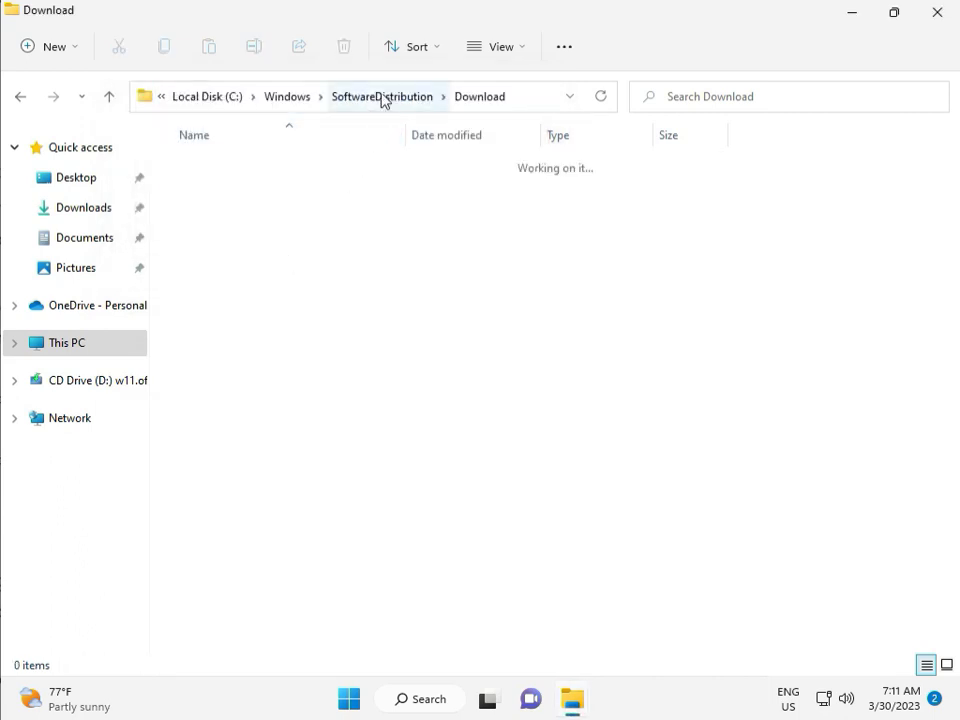
left_click(381, 95)
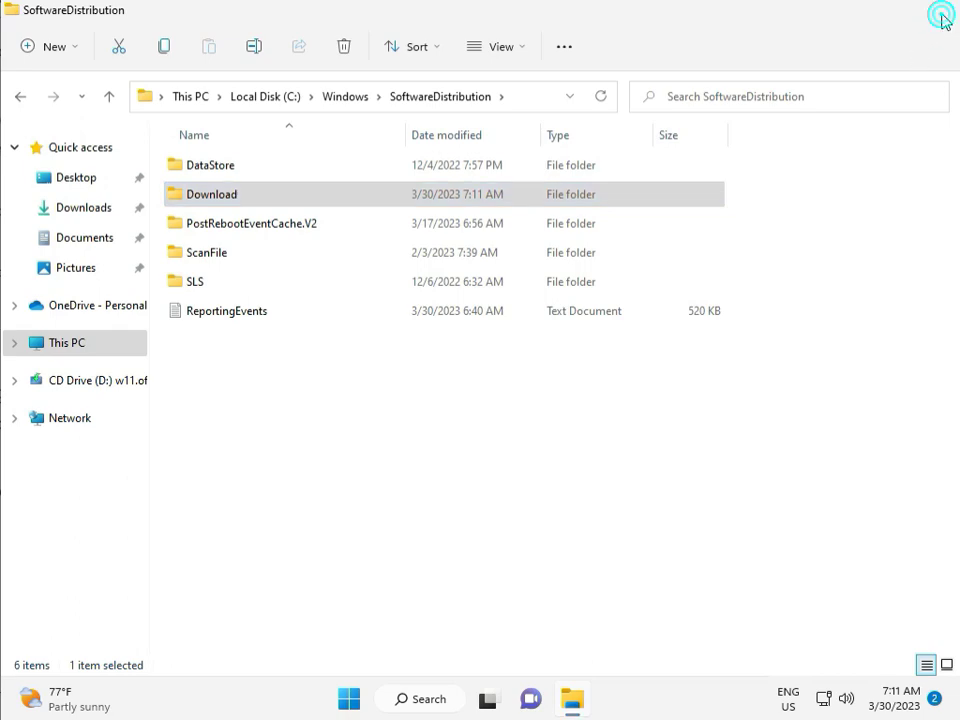
left_click(938, 14)
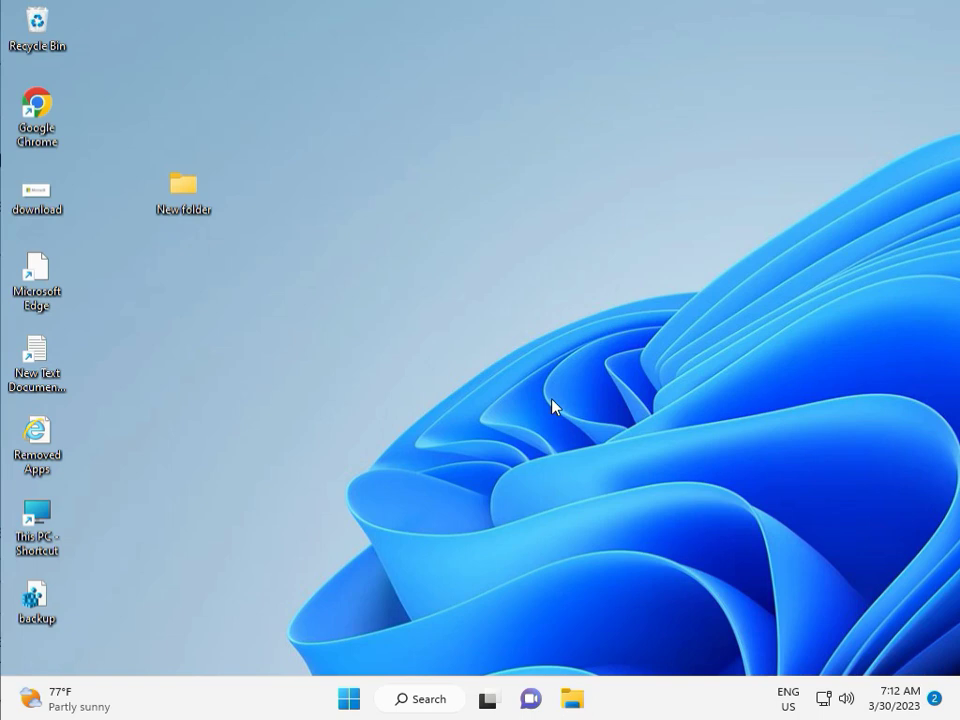
Launch services.msc and restart the Windows Update service.
key("super+r")
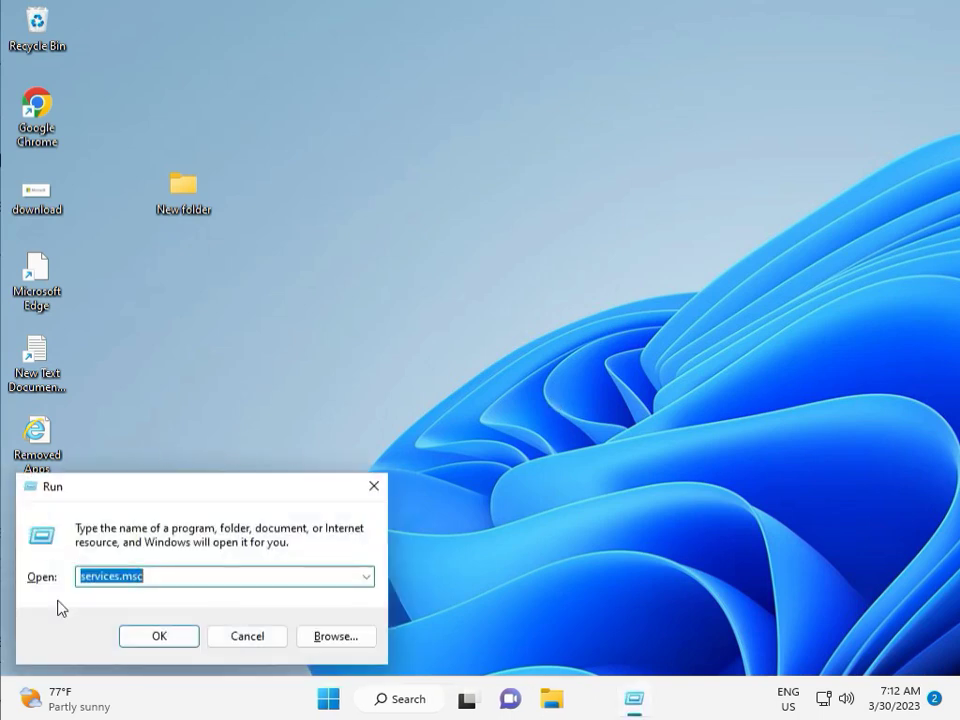
left_click(159, 636)
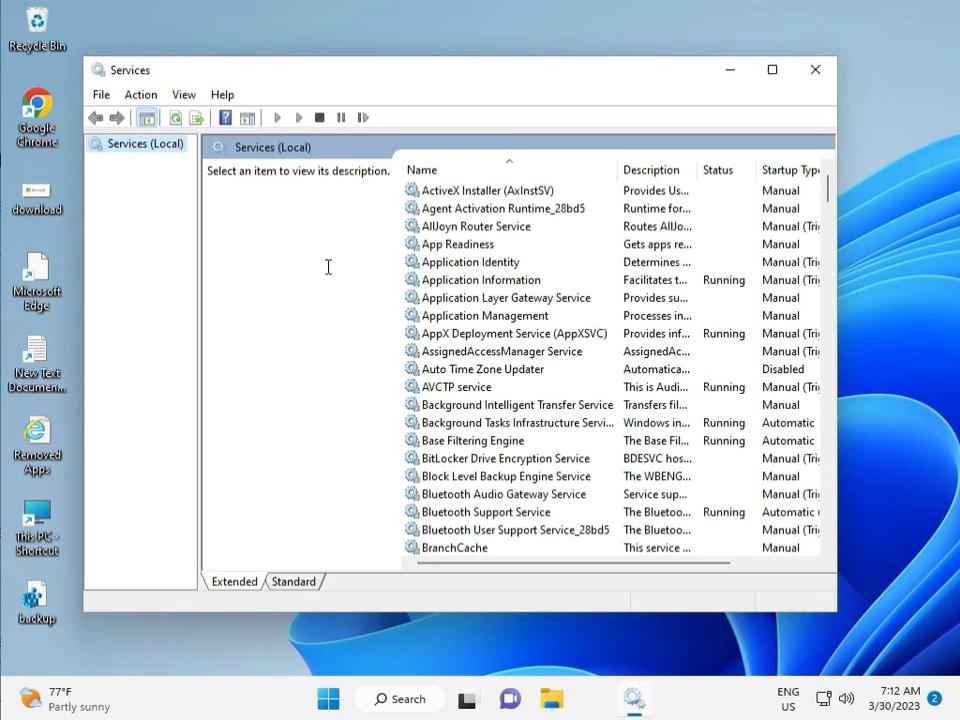
left_click(531, 297)
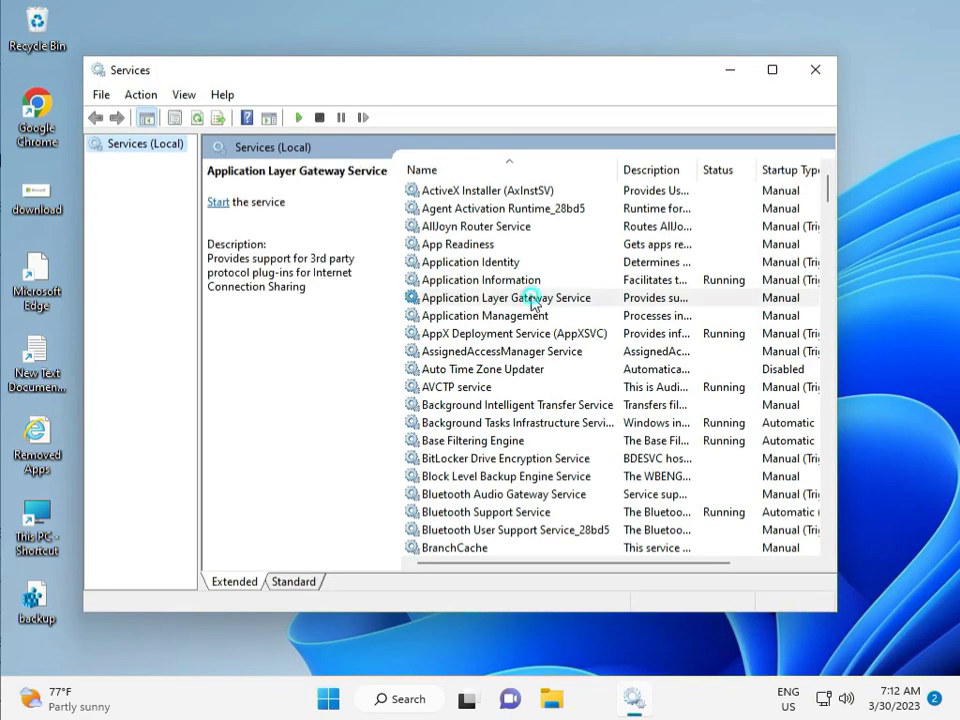
key("w")
scroll(495, 415, "down", 3)
scroll(495, 415, "down", 7)
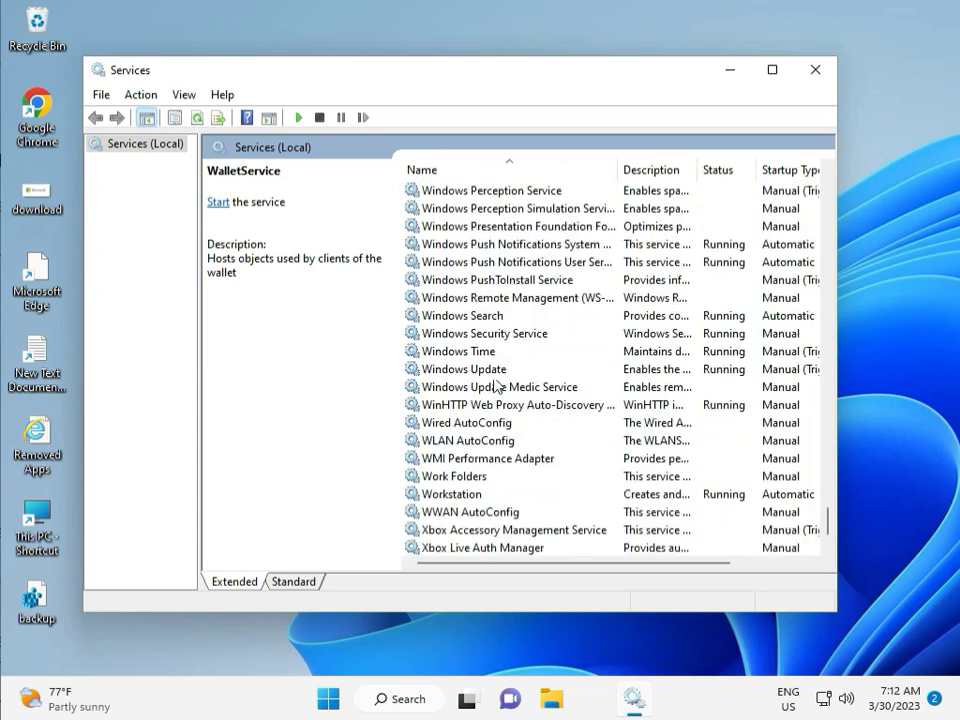
left_click(497, 369)
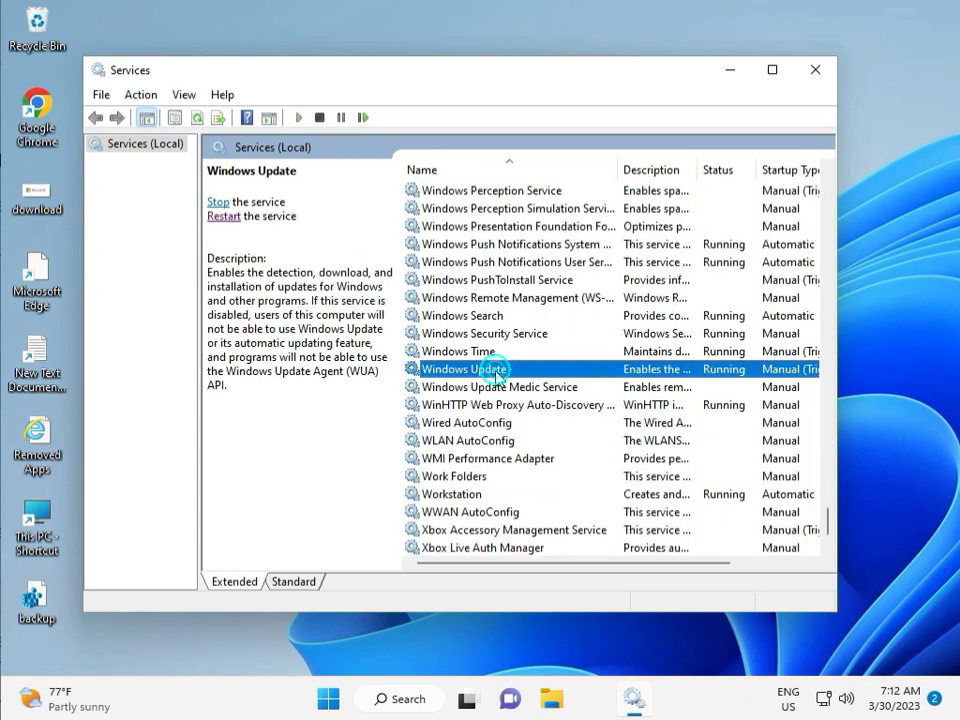
left_click(217, 202)
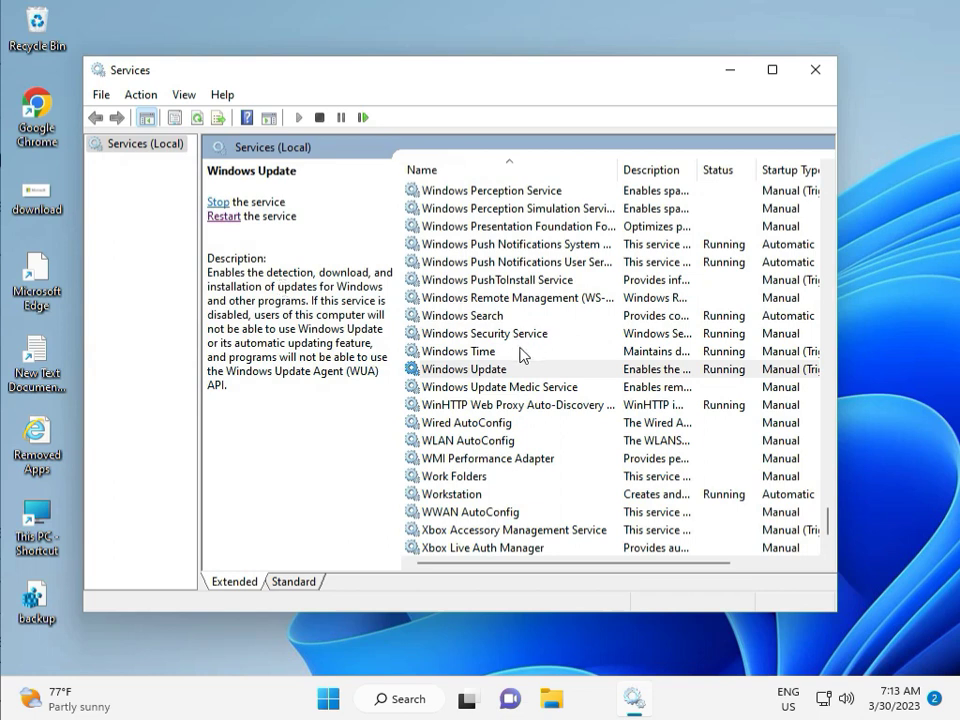
Set the Windows Update service's startup type to Automatic and apply the change.
double_click(489, 370)
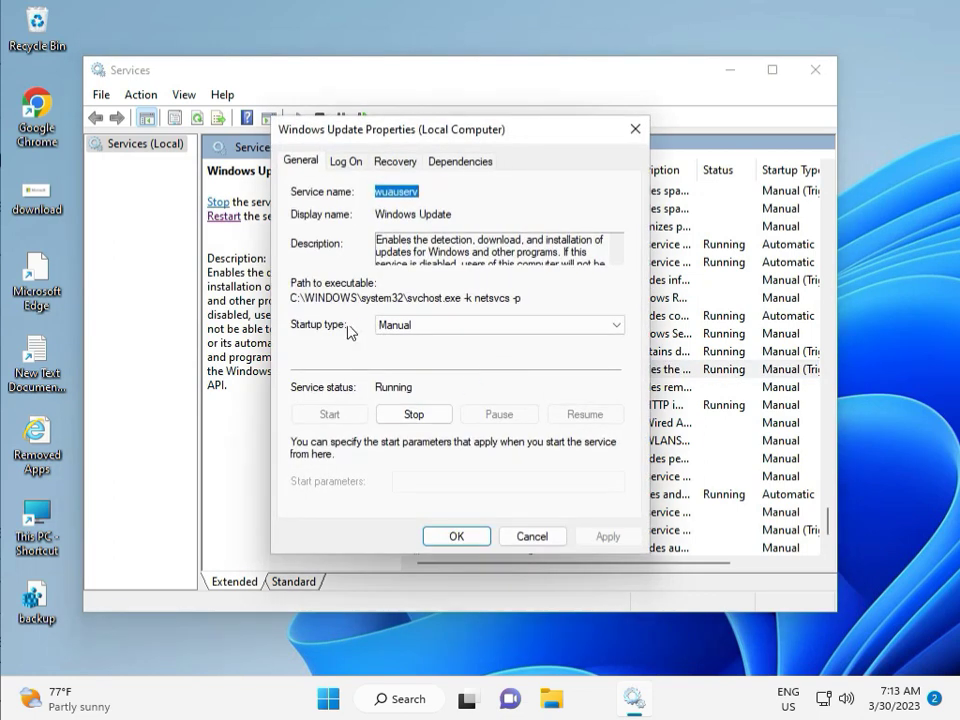
left_click(410, 325)
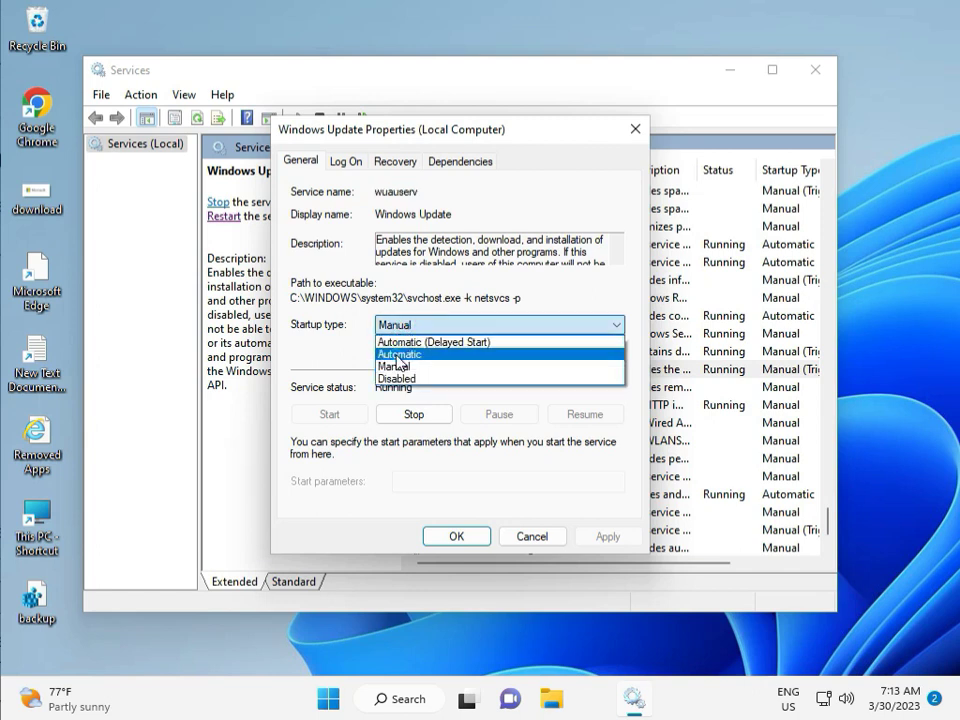
left_click(398, 356)
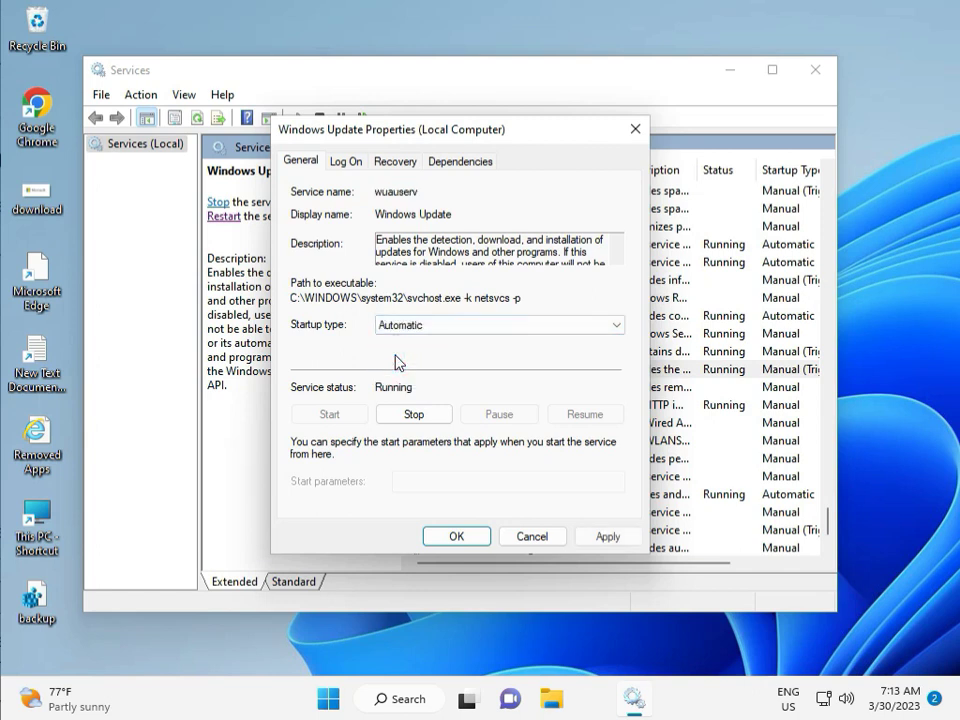
left_click(610, 537)
left_click(452, 537)
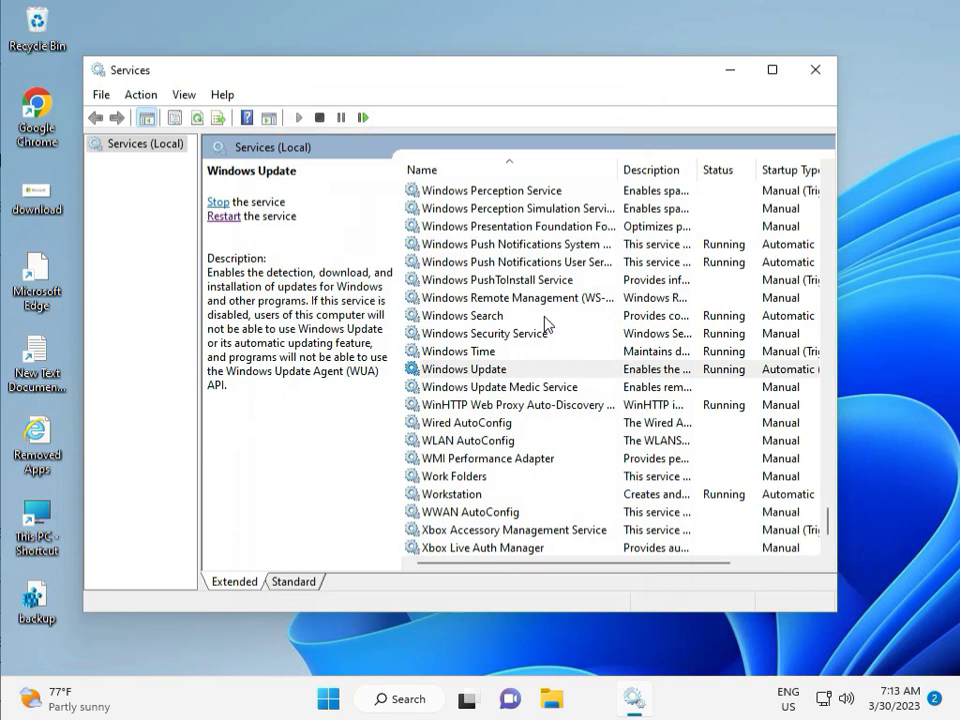
Close the Services window and launch the Registry Editor with regedit.
left_click(817, 72)
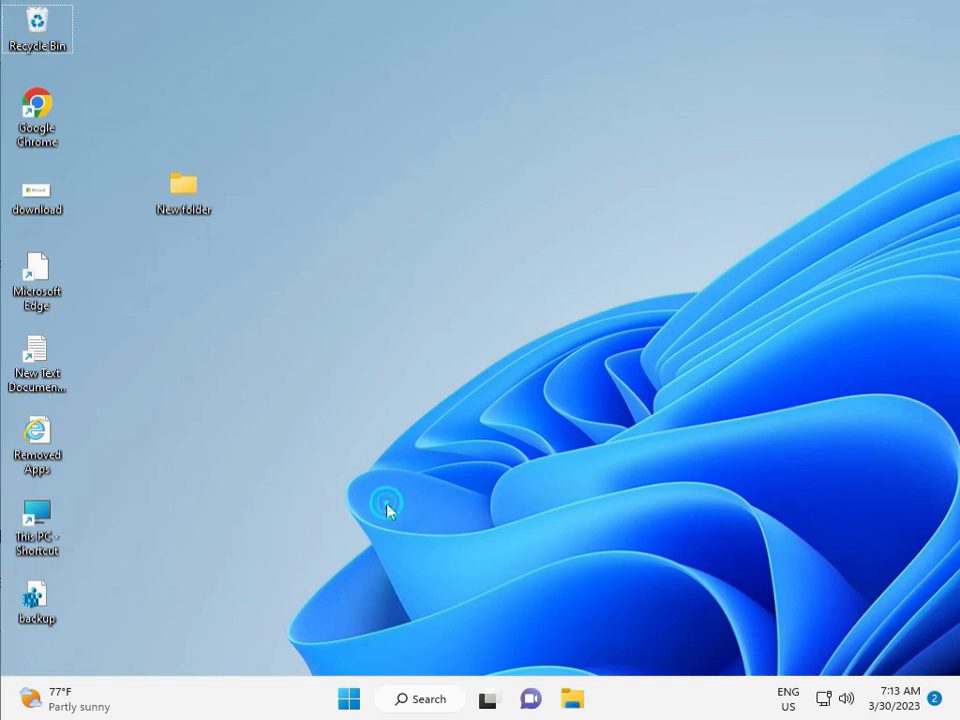
key("super+r")
type("re")
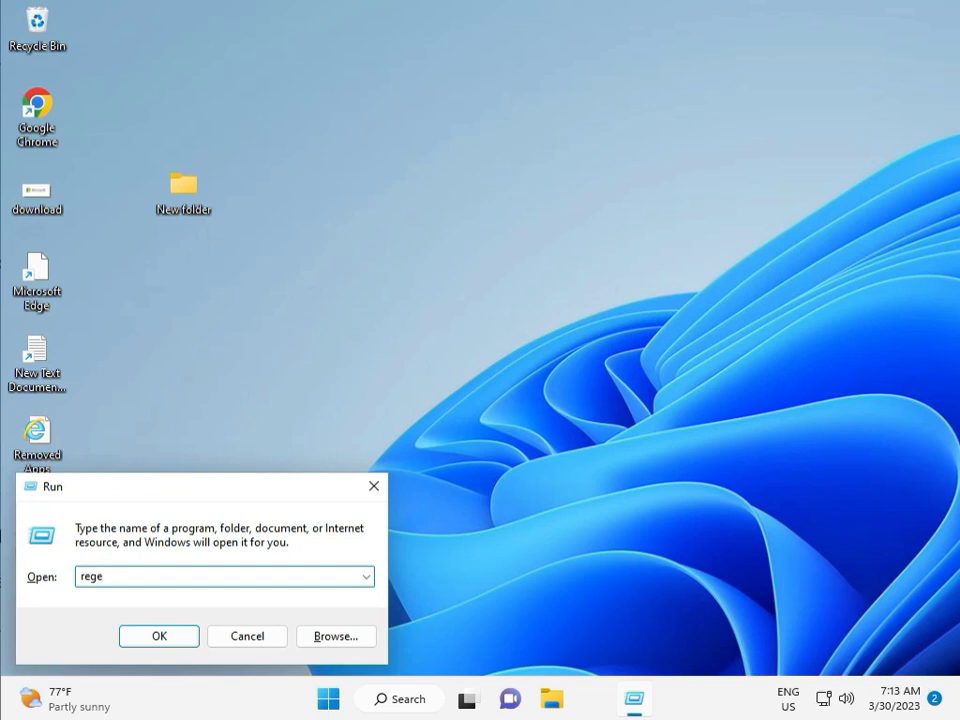
type("gedit")
key("Return")
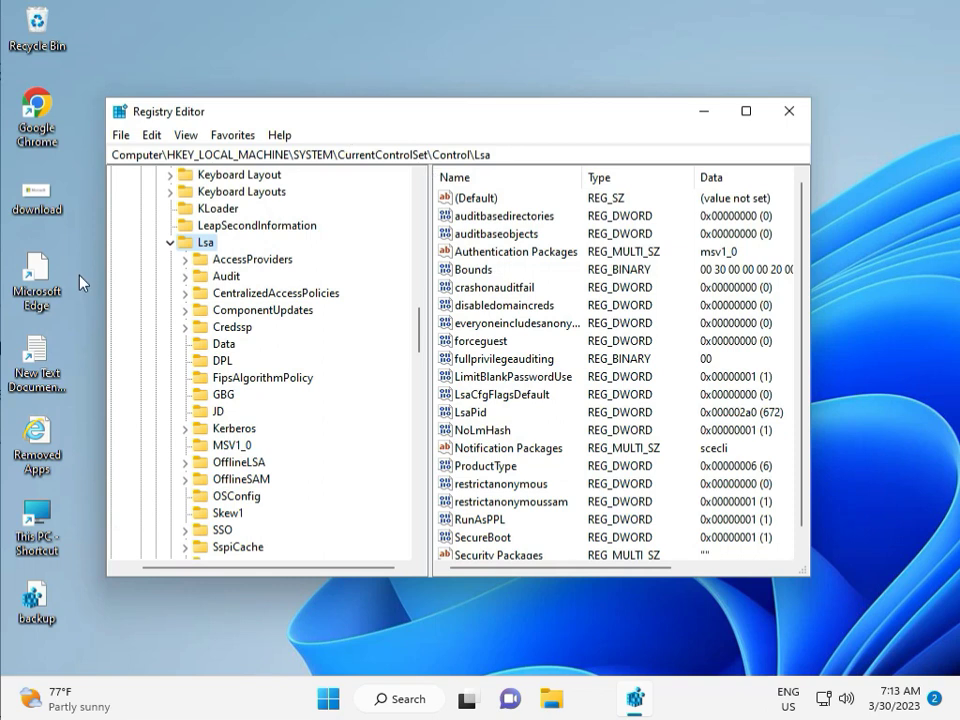
Collapse the expanded Lsa, SYSTEM and HKEY_LOCAL_MACHINE branches of the registry tree.
left_click(170, 242)
scroll(175, 270, "up", 20)
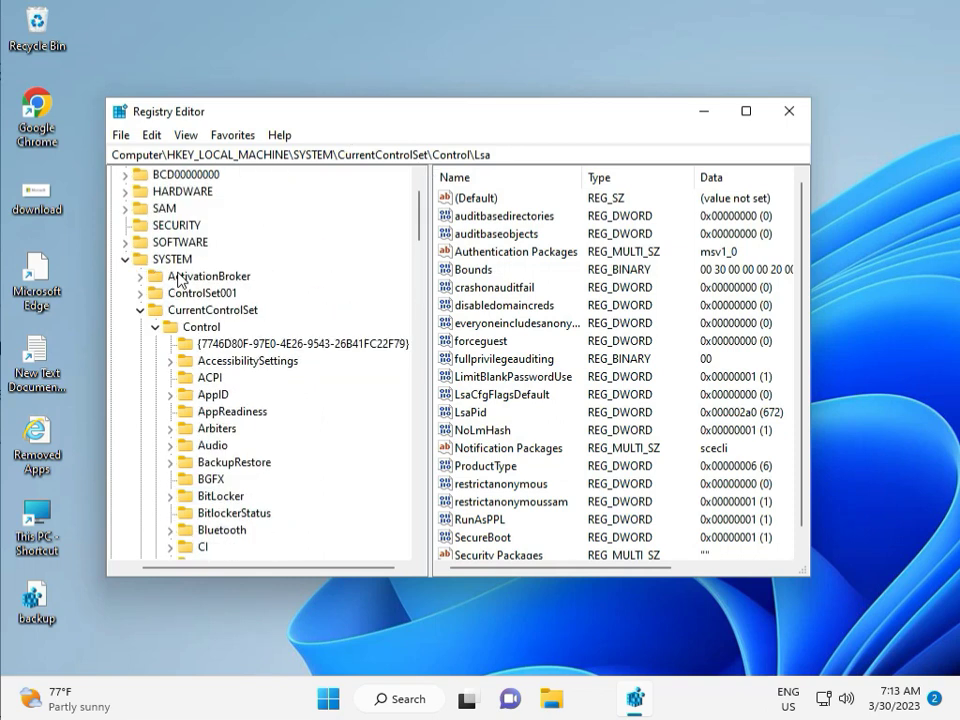
left_click(123, 327)
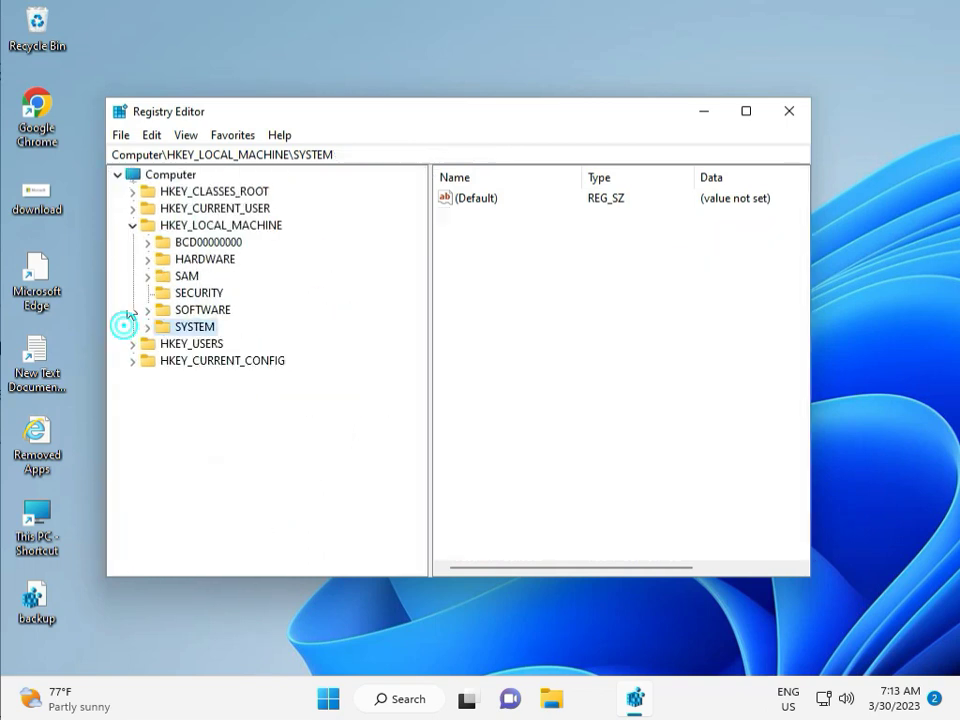
left_click(135, 226)
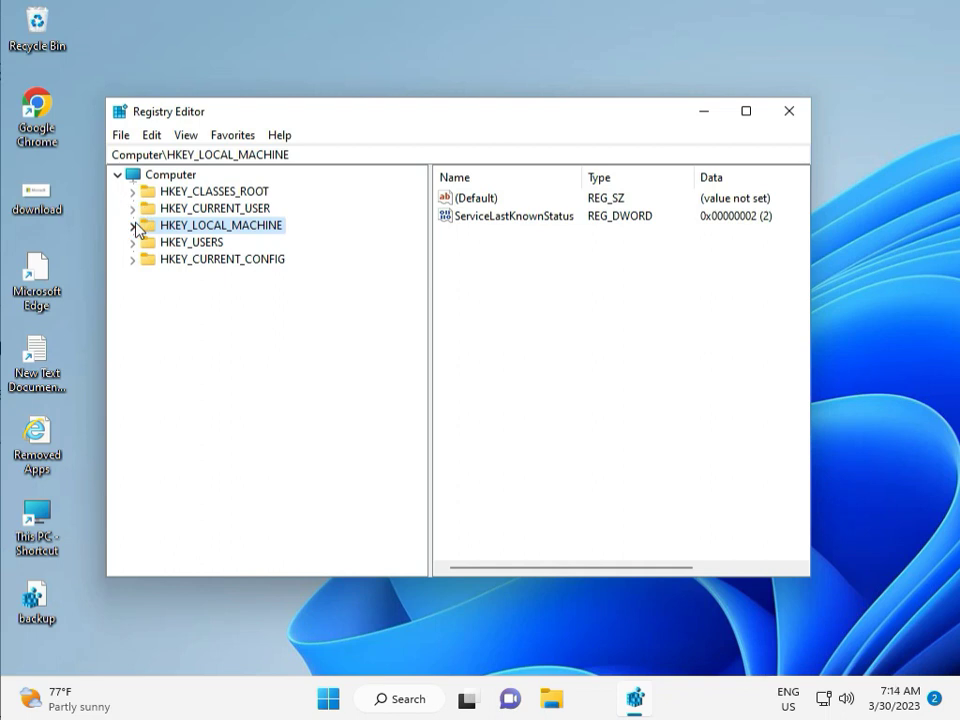
Expand HKEY_LOCAL_MACHINE\SOFTWARE\Policies\Microsoft\Windows, examine its subkeys and close the Registry Editor.
left_click(135, 227)
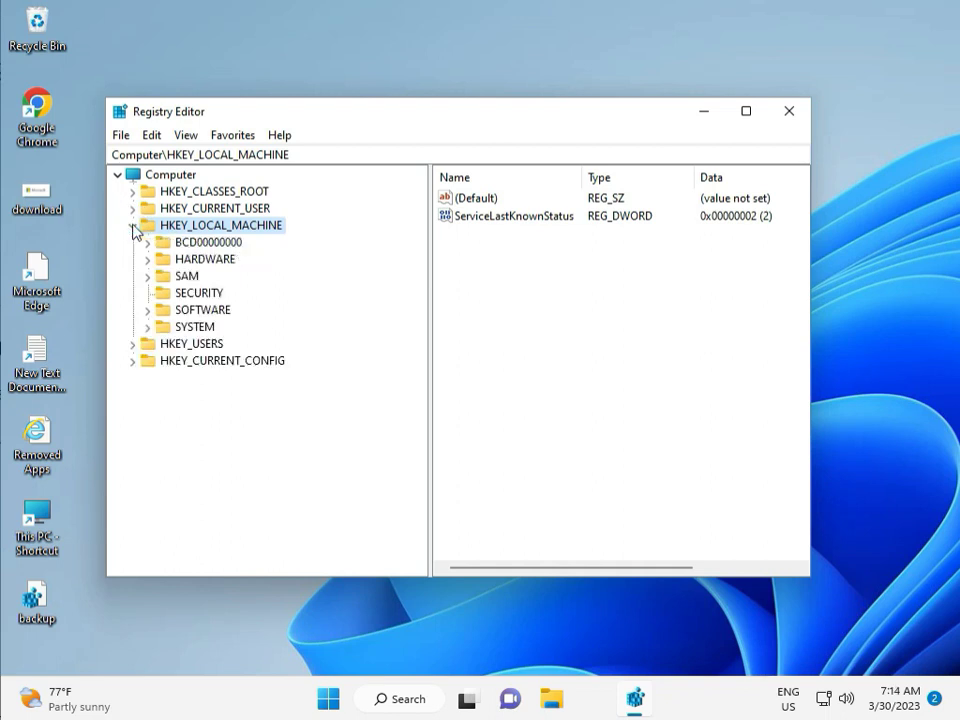
left_click(149, 311)
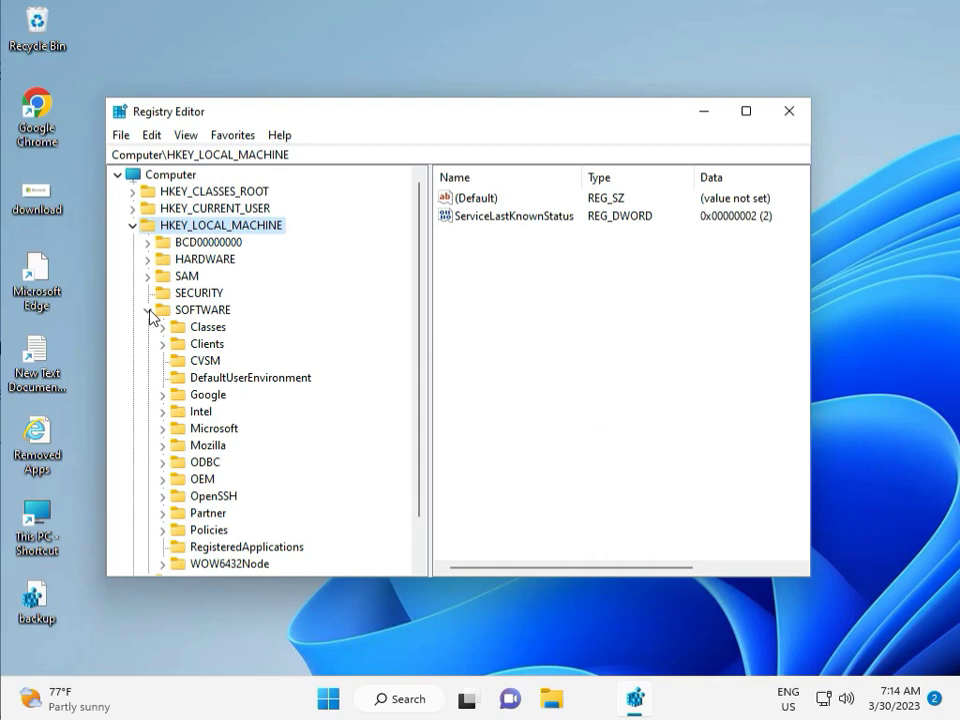
scroll(193, 392, "down", 1)
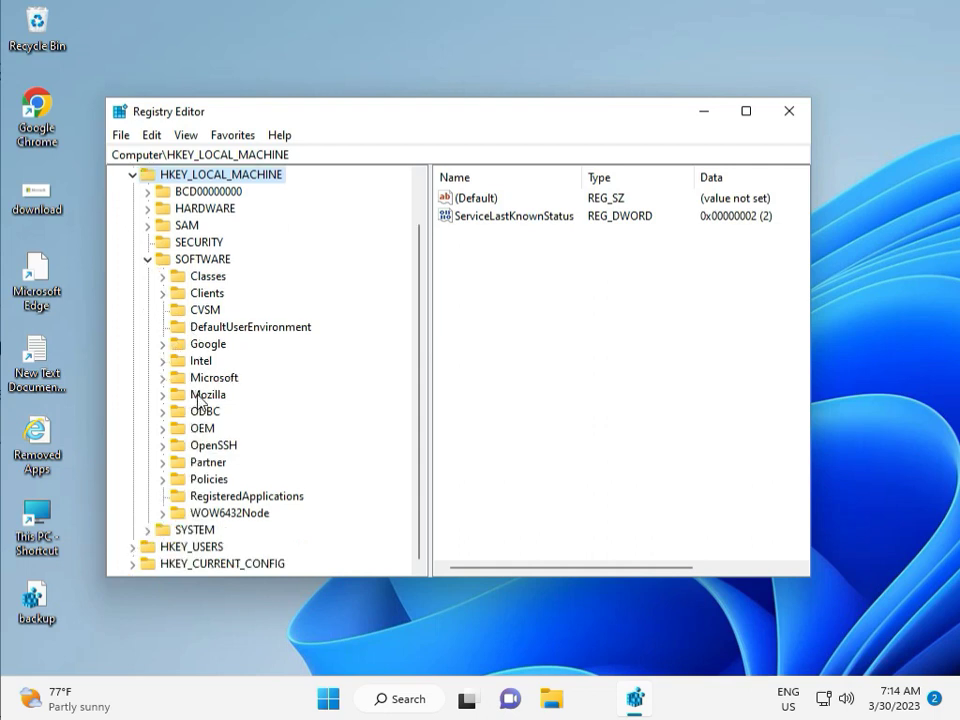
left_click(165, 481)
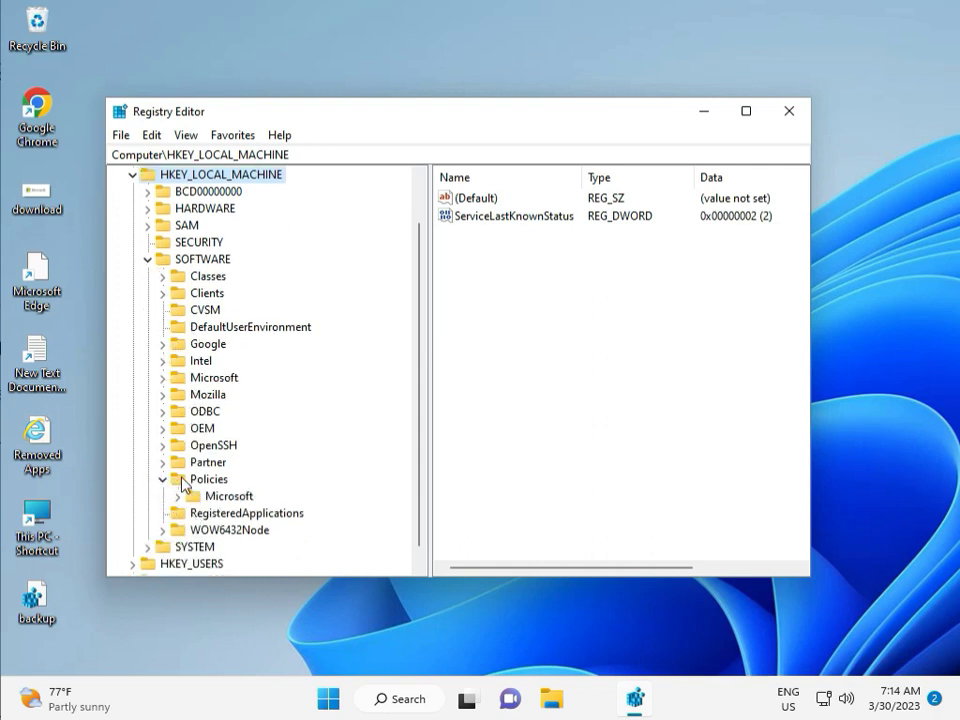
left_click(179, 497)
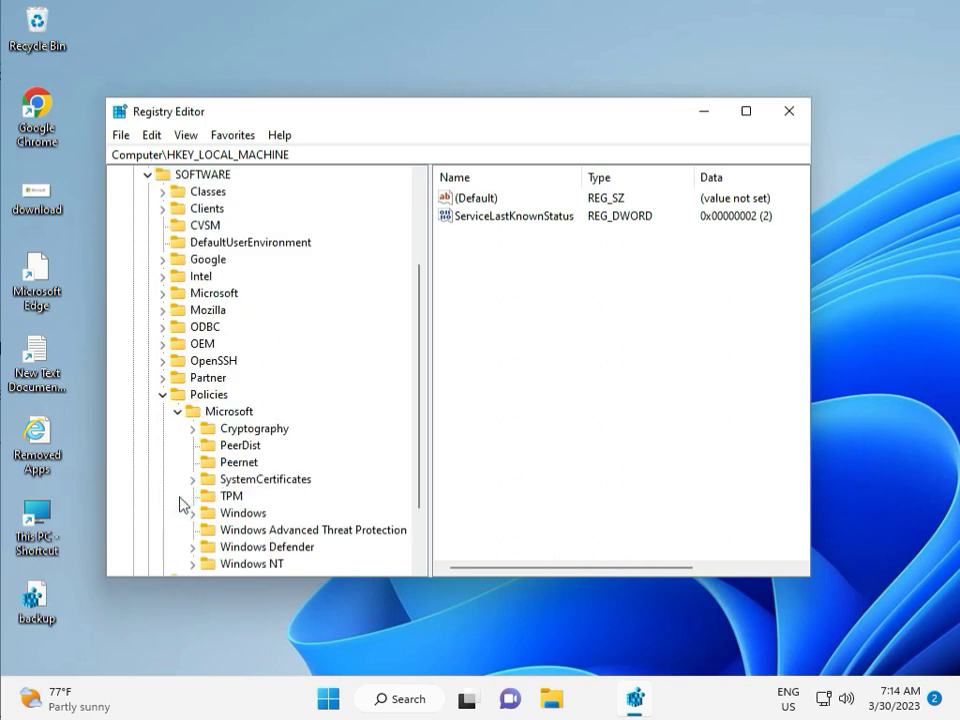
scroll(223, 495, "down", 2)
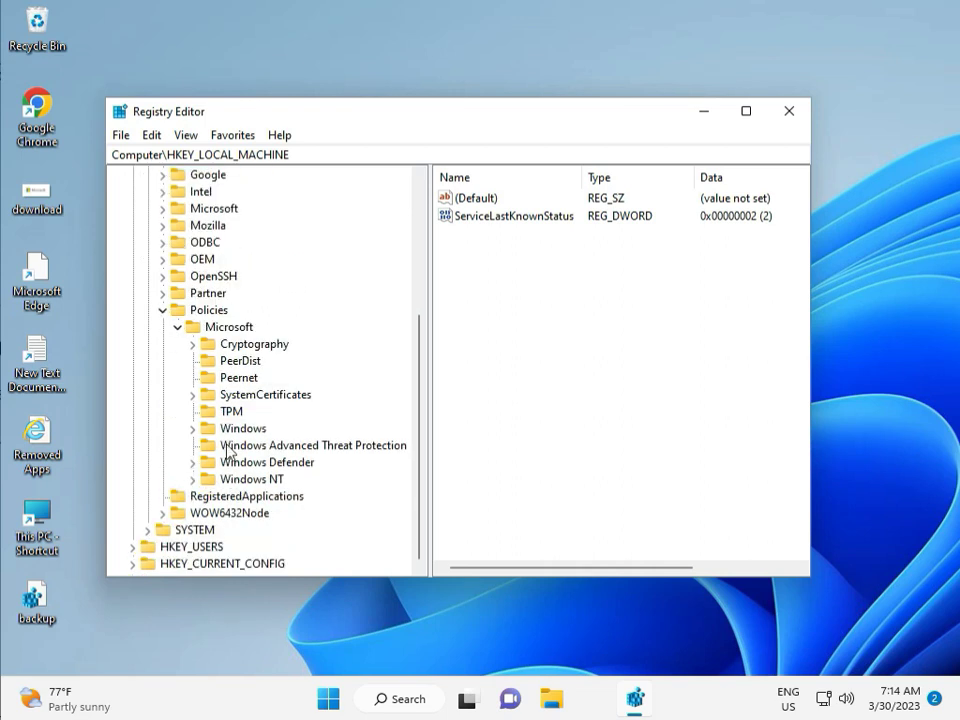
left_click(194, 429)
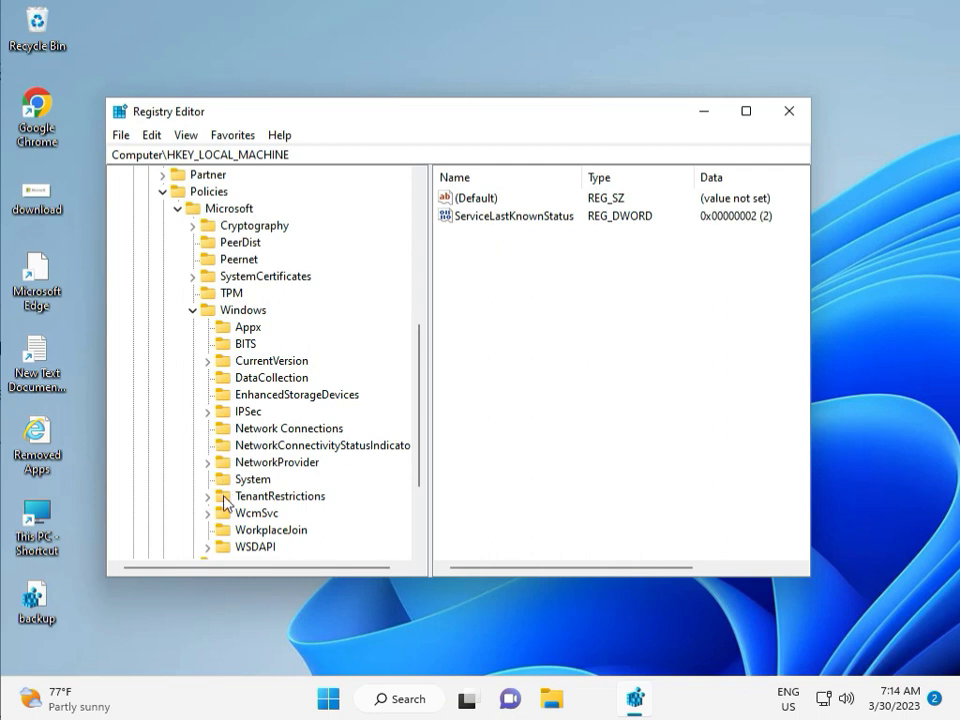
scroll(226, 535, "down", 1)
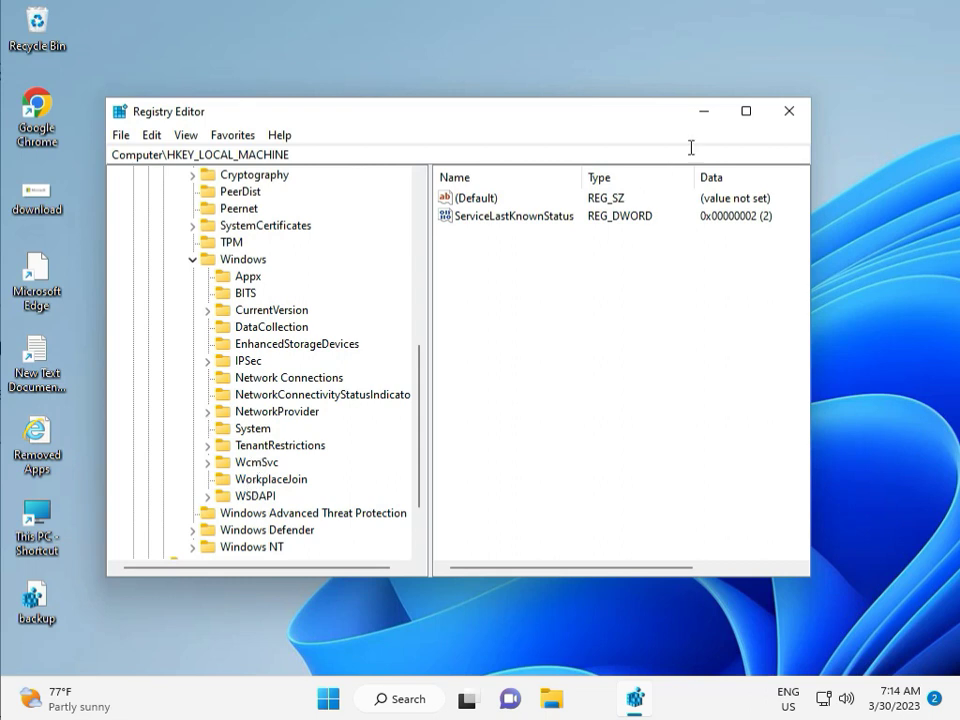
left_click(789, 111)
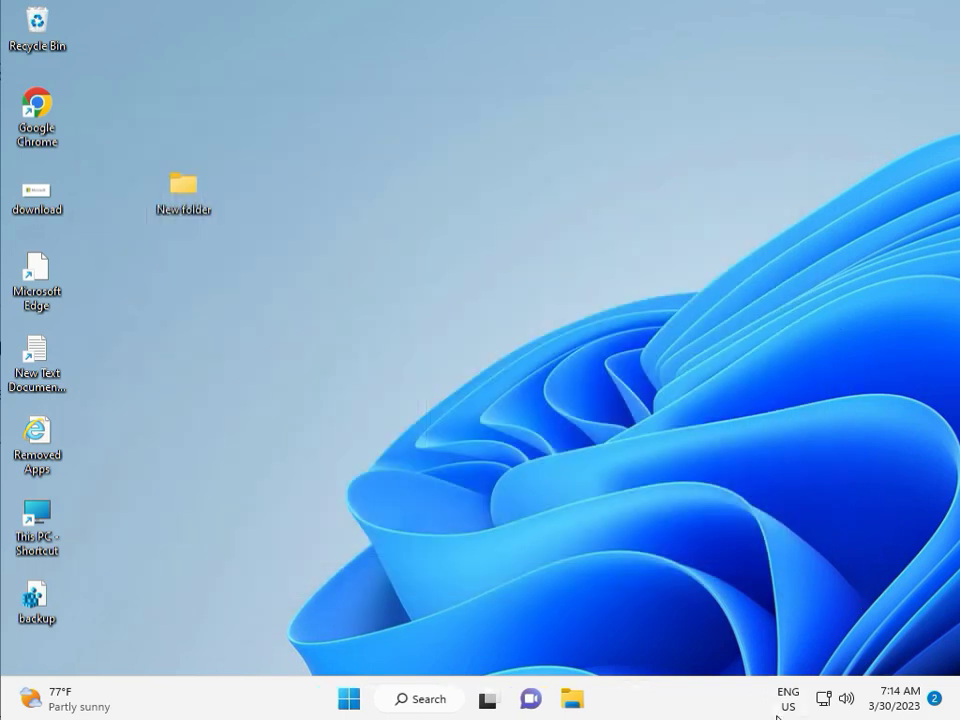
Search for cmd and open Command Prompt as administrator, allowing it to make changes to the device.
left_click(294, 448)
key("super")
type("cmd")
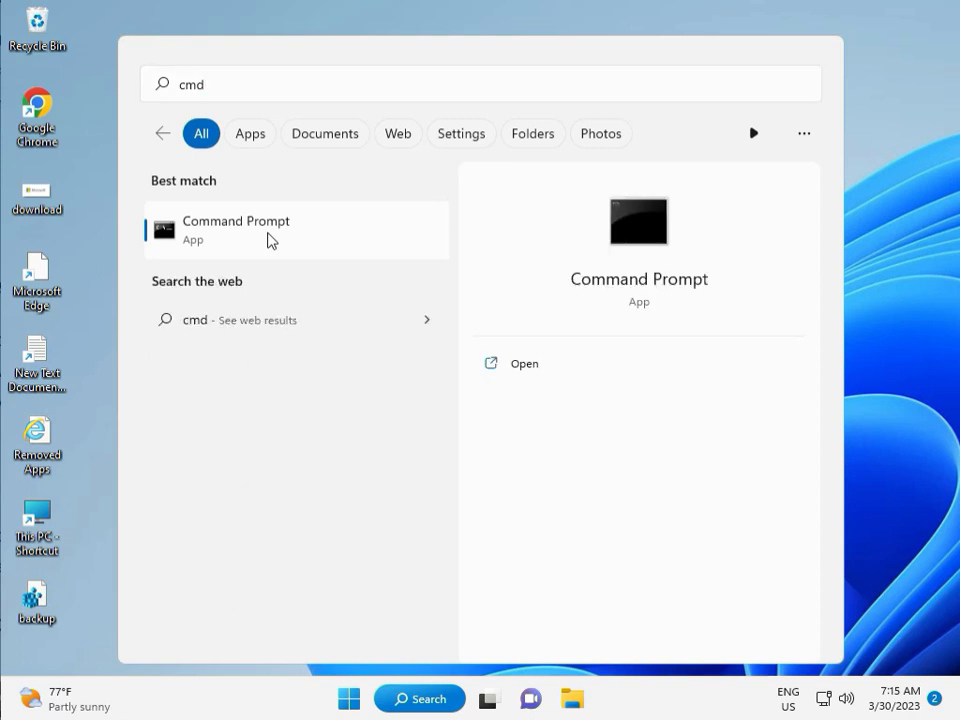
left_click(514, 396)
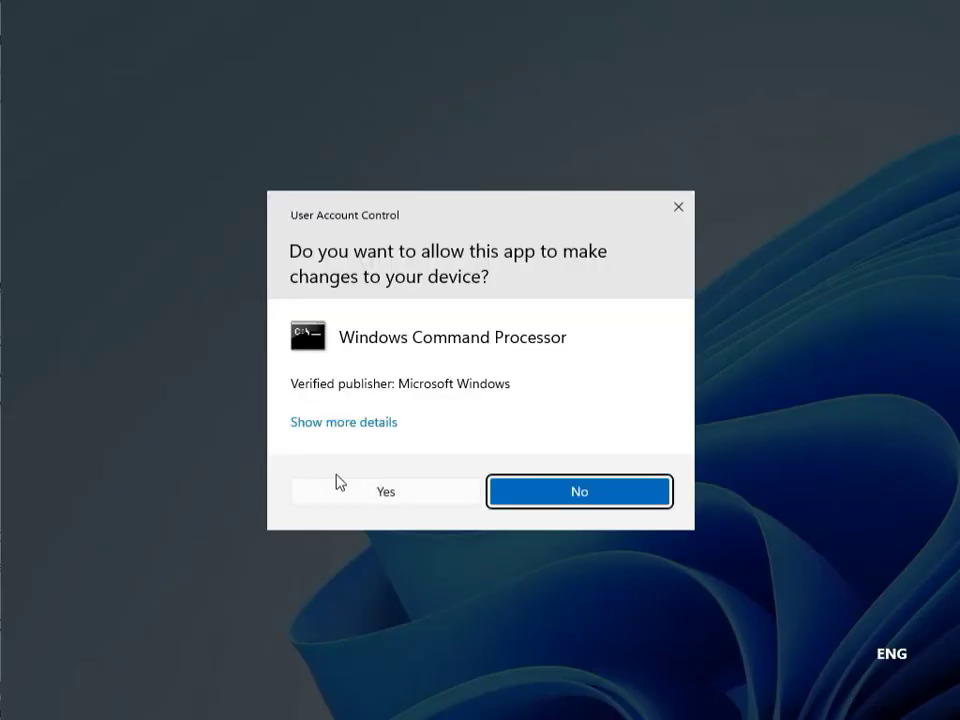
left_click(346, 488)
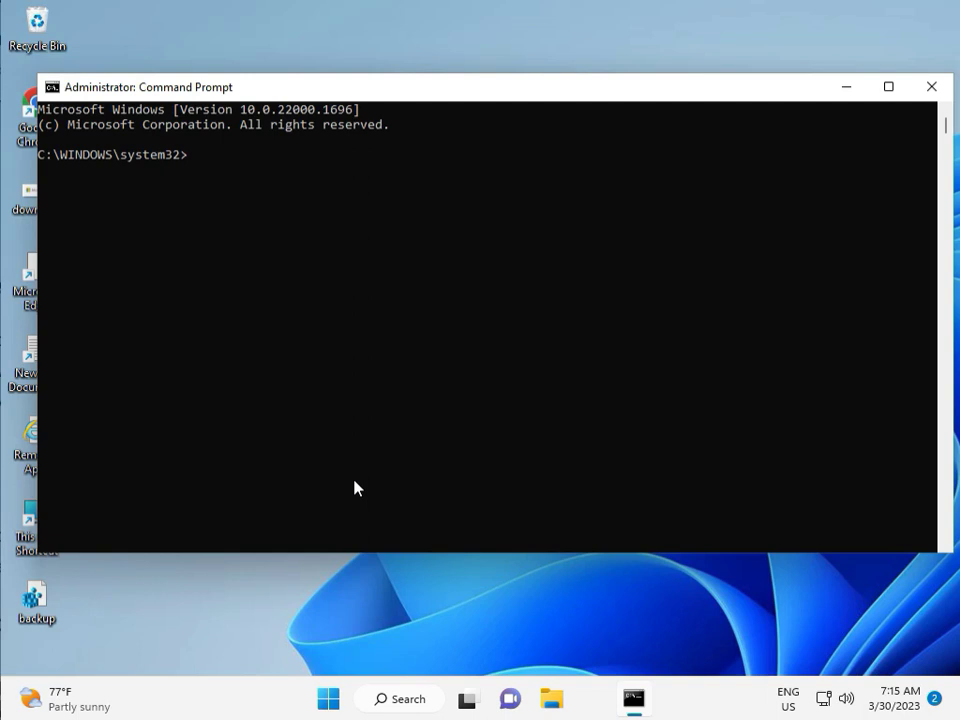
Run chkdsk /f /r, agree to schedule the volume check for the next restart, and close Command Prompt.
type("chkdsk /f /r")
key("Return")
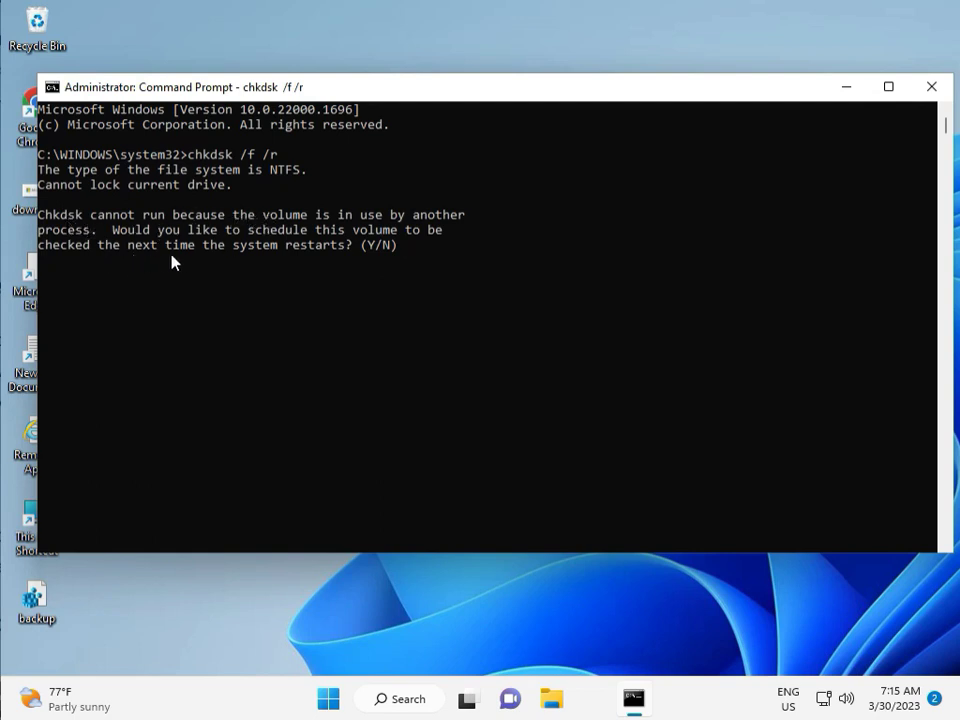
type("y")
key("Return")
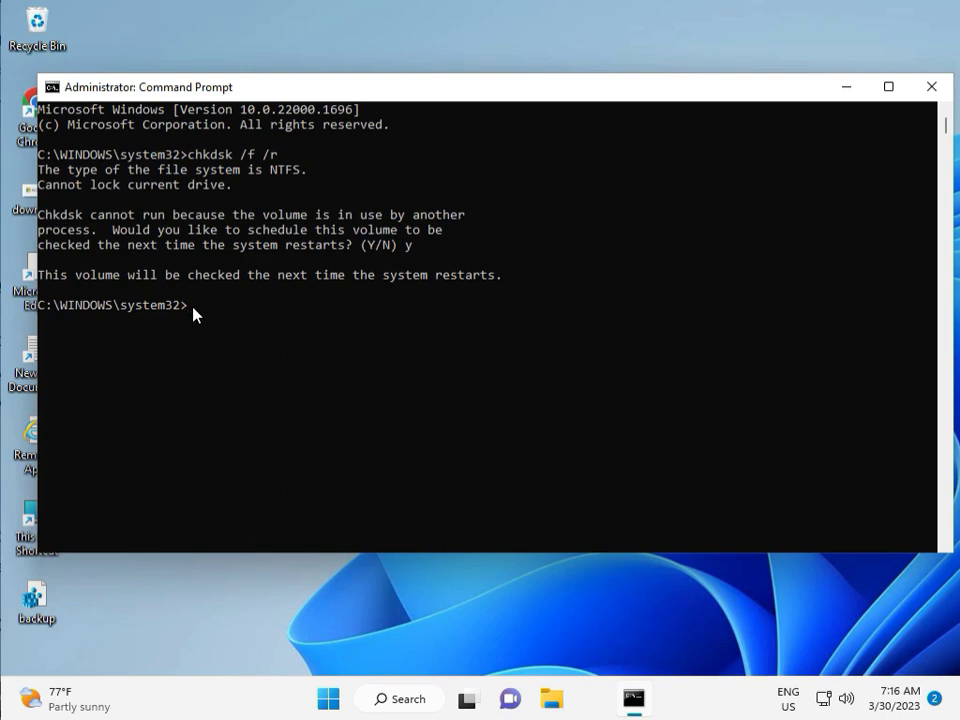
left_click(931, 89)
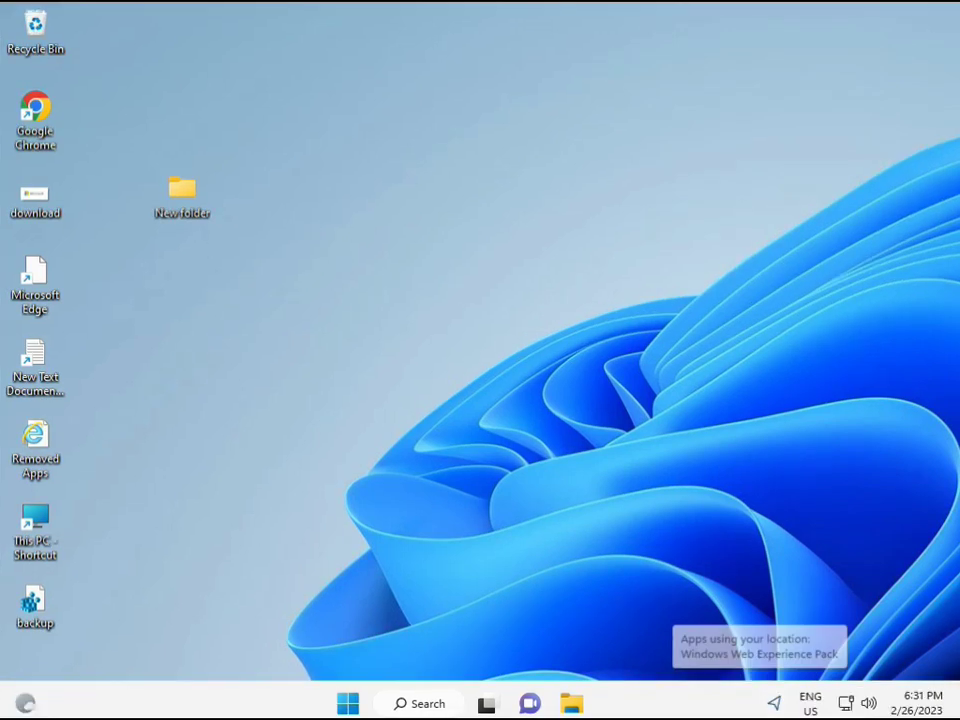
Find Command Prompt by searching for cmd and run it as administrator, approving the User Account Control request.
left_click(348, 703)
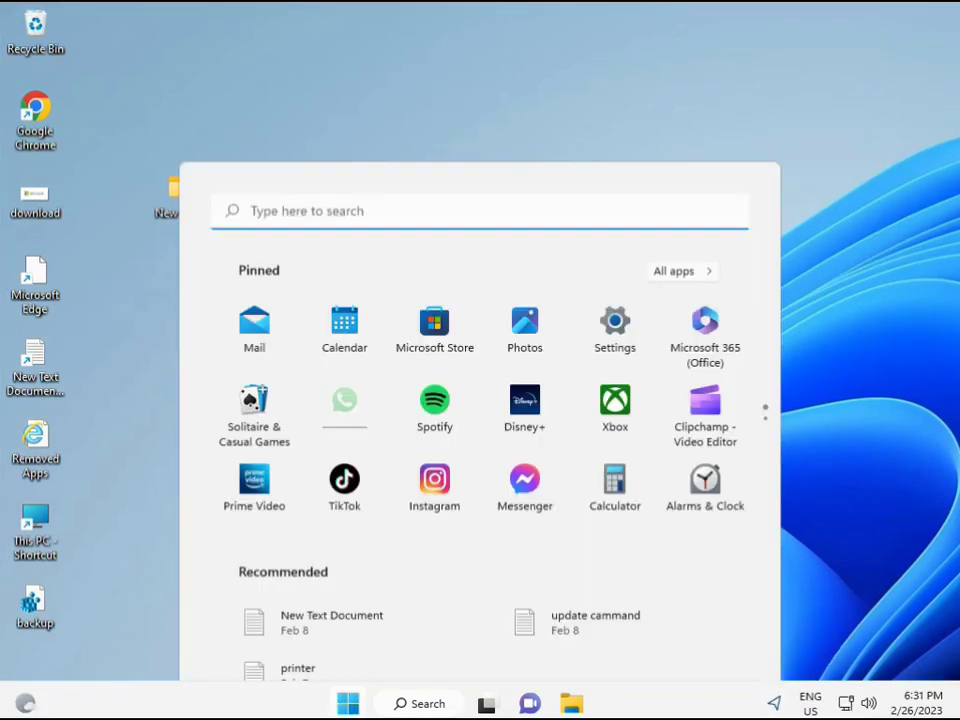
left_click(390, 706)
type("cmd")
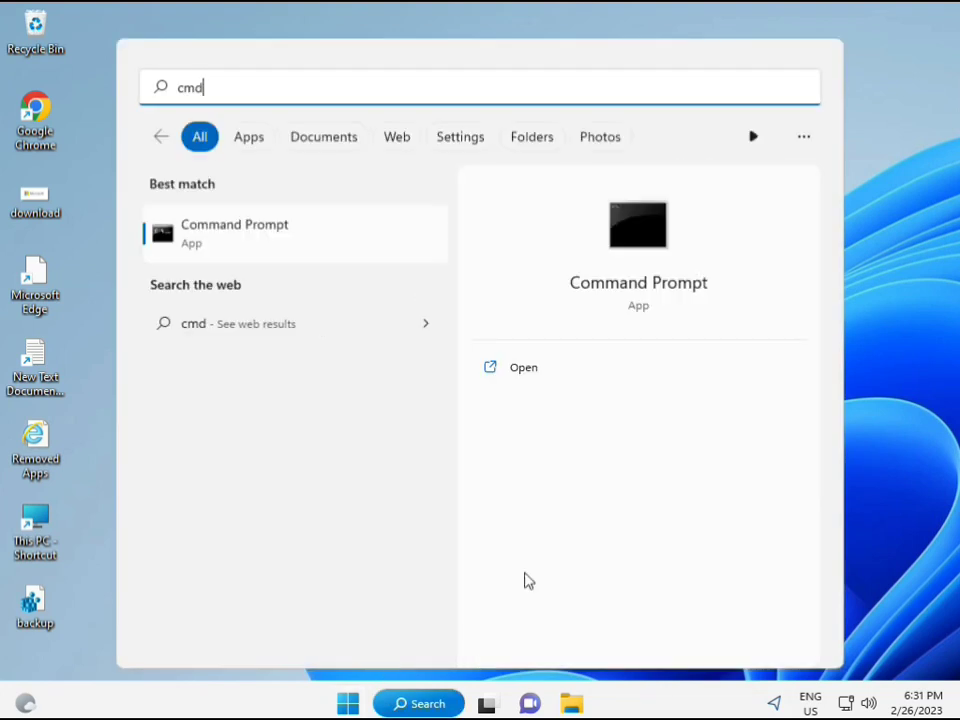
left_click(211, 231)
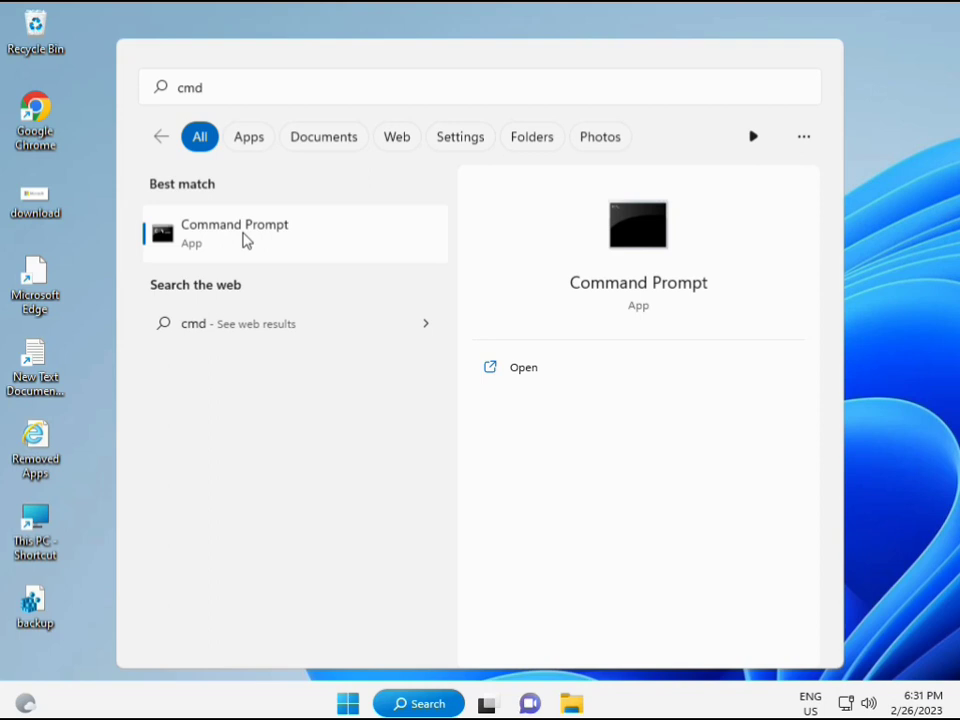
right_click(245, 240)
key("Escape")
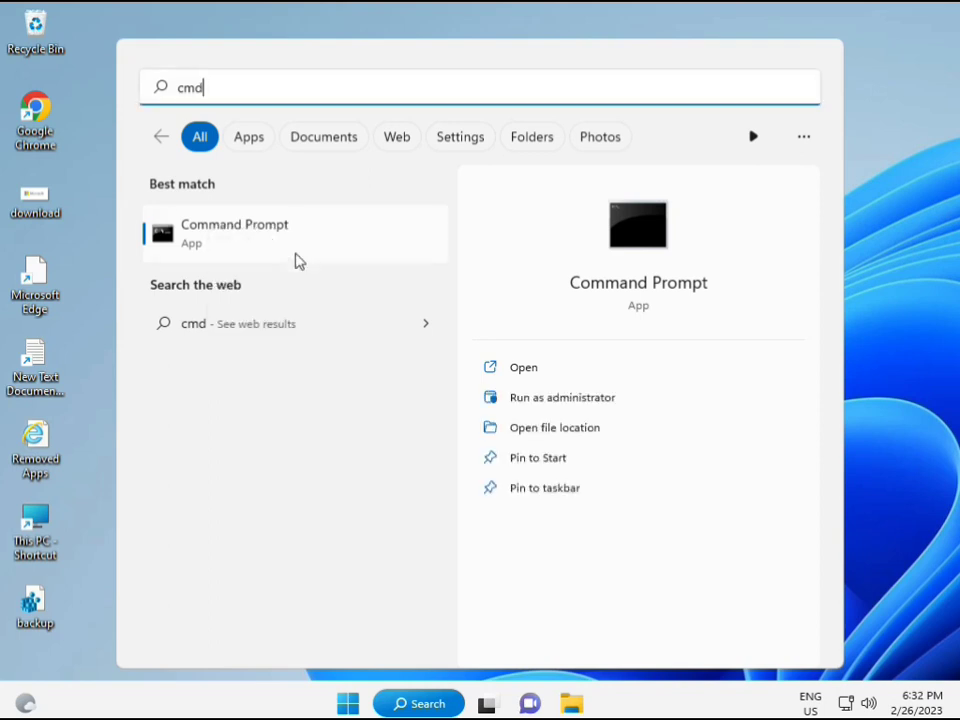
key("ctrl+shift+Return")
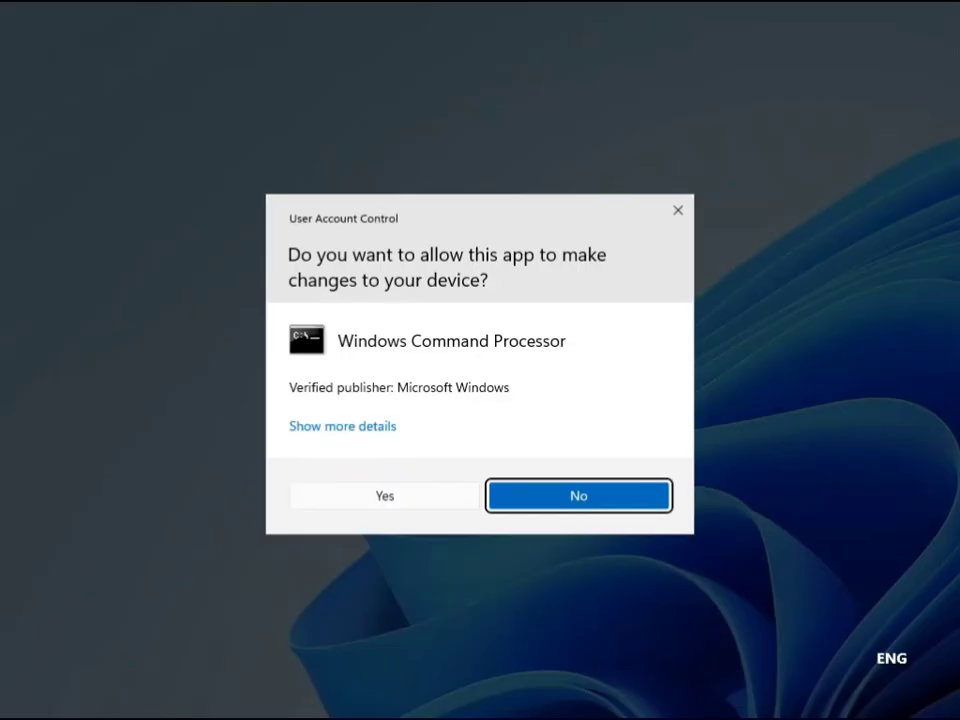
left_click(390, 495)
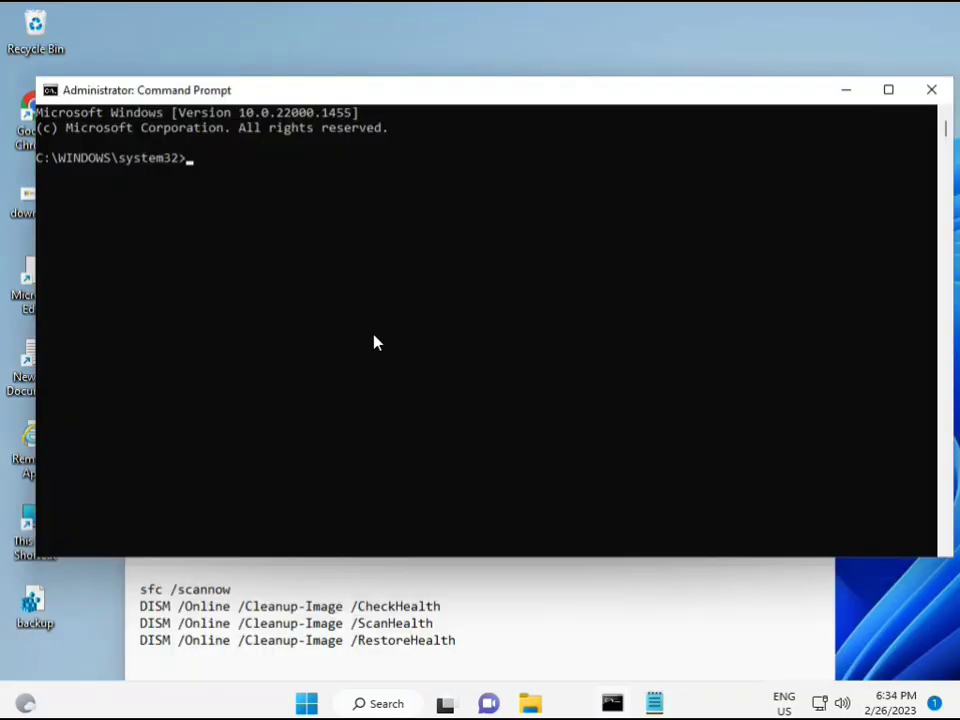
Run the system file check with the command sfc /scannow.
left_click(191, 158)
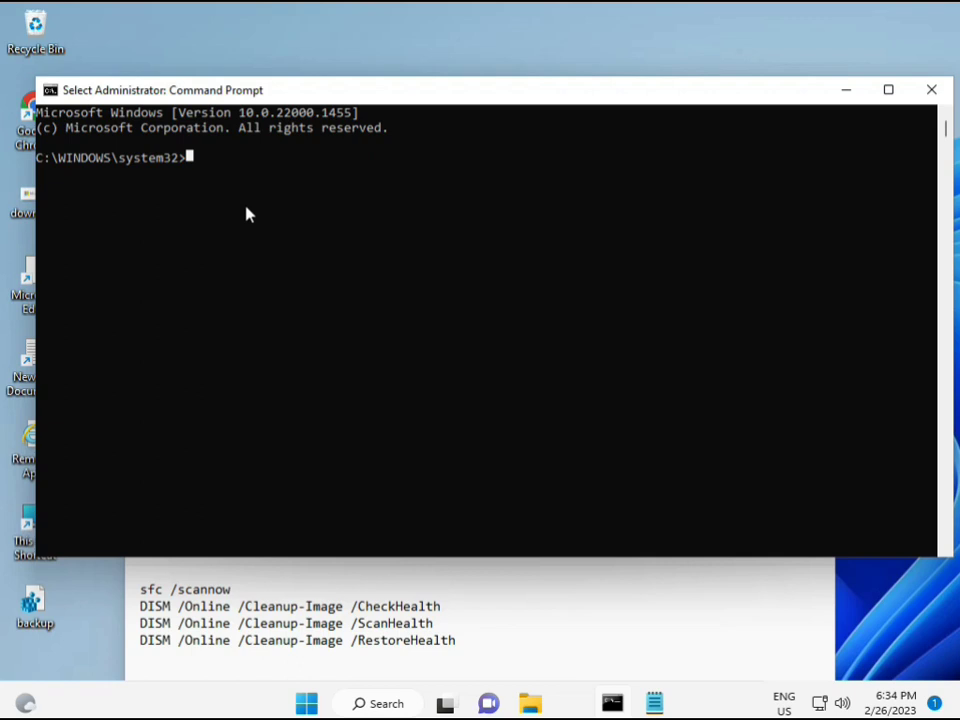
type("sca")
key("BackSpace")
key("BackSpace")
key("BackSpace")
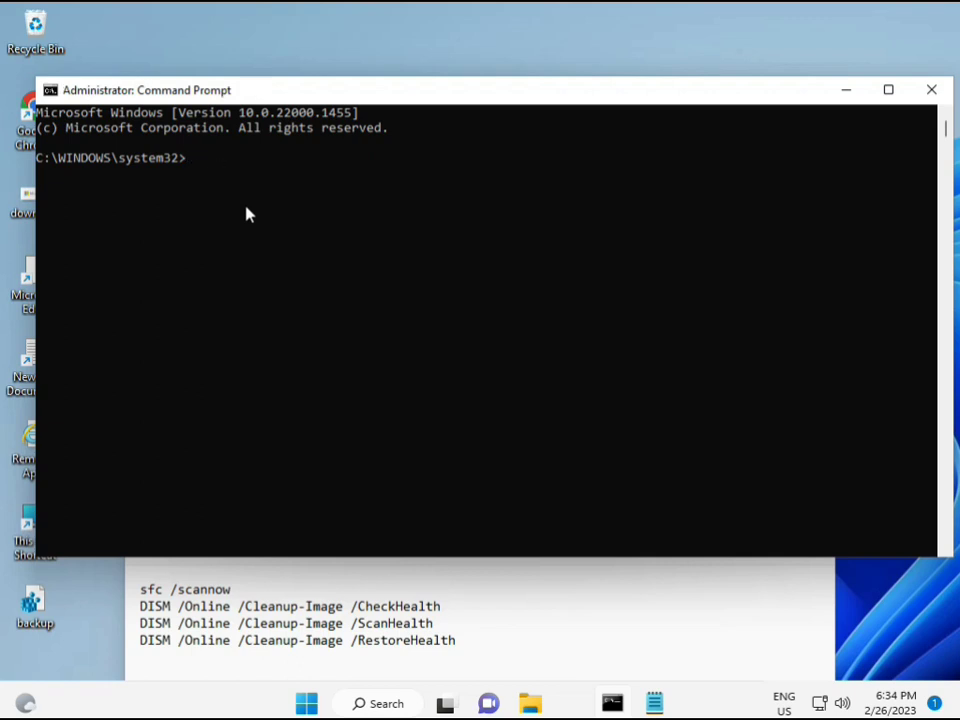
type("sfc /scannow")
key("Return")
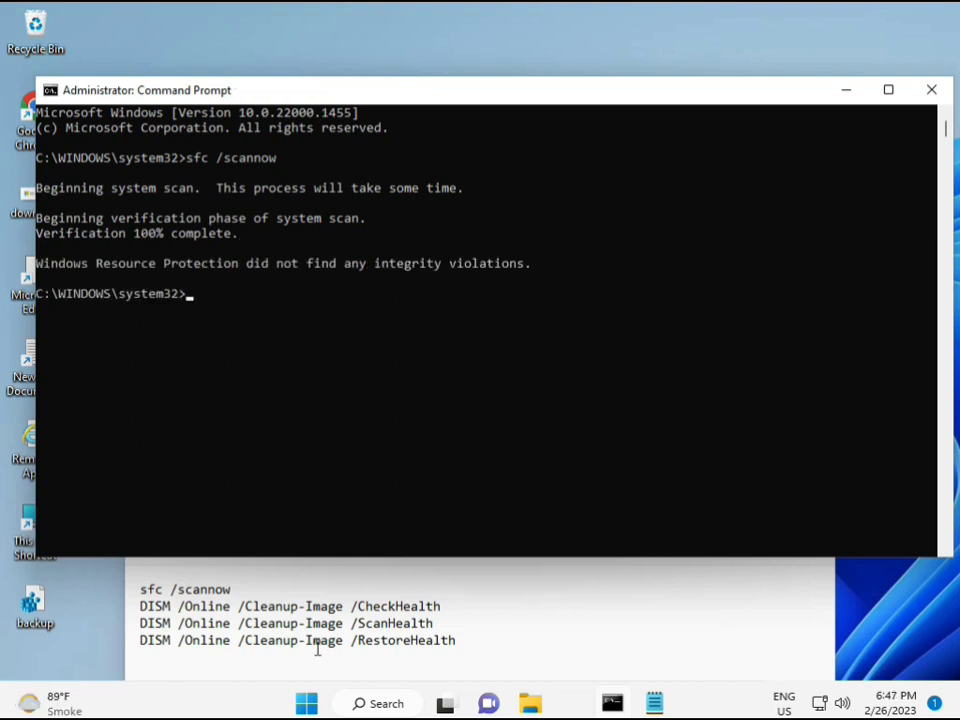
Copy the command DISM /Online /Cleanup-Image /CheckHealth from the Notepad document and run it in Command Prompt.
left_click(145, 605)
left_click_drag(145, 605, 450, 606)
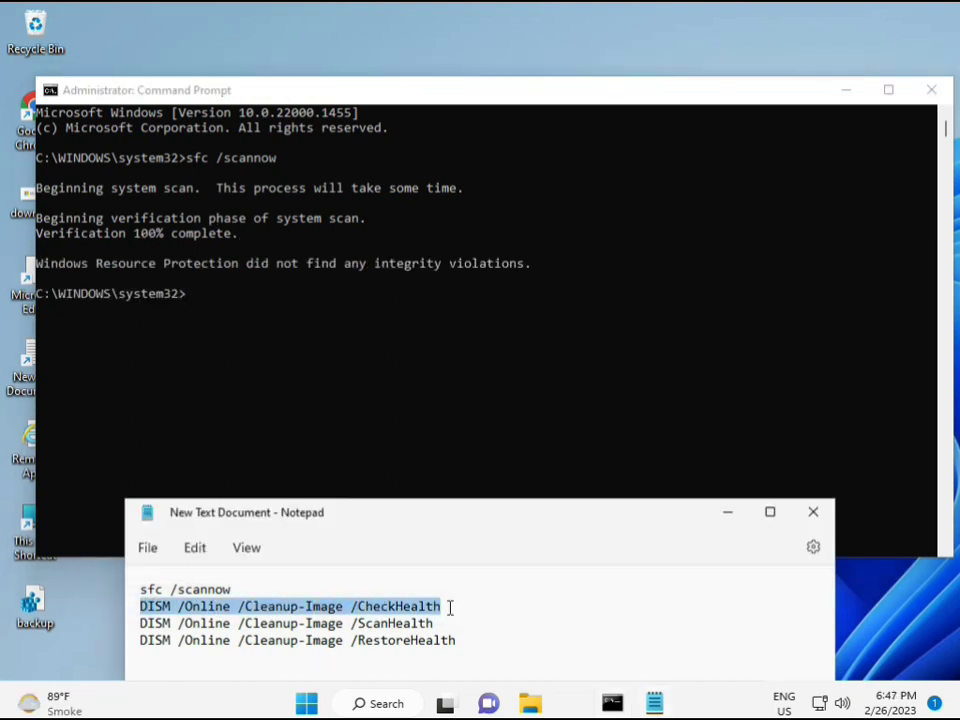
right_click(257, 608)
left_click(302, 322)
left_click(195, 303)
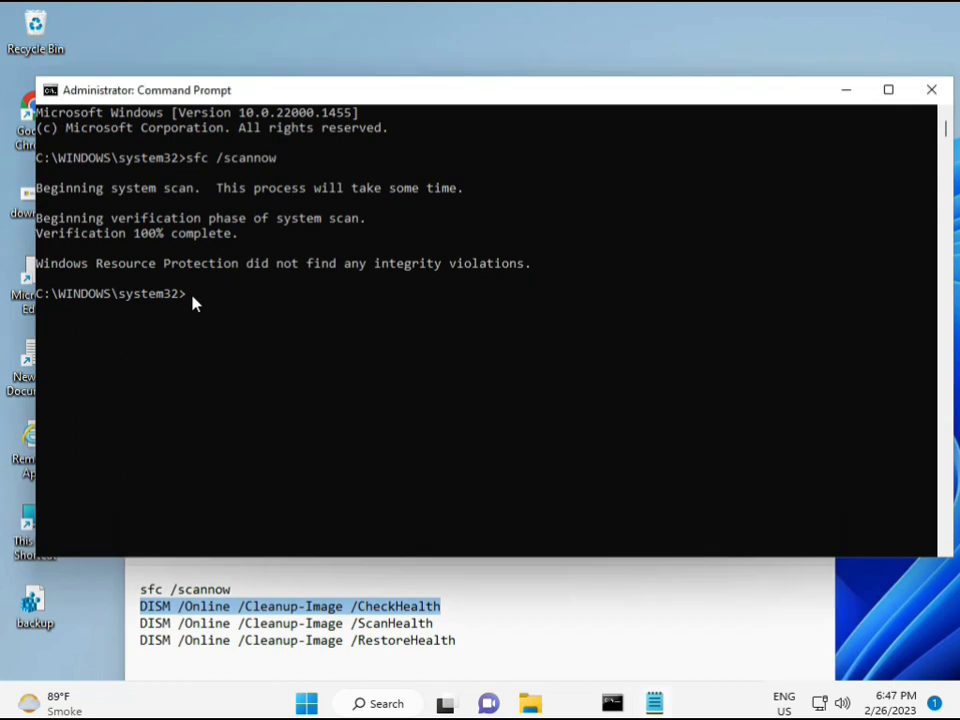
right_click(77, 92)
mouse_move(161, 233)
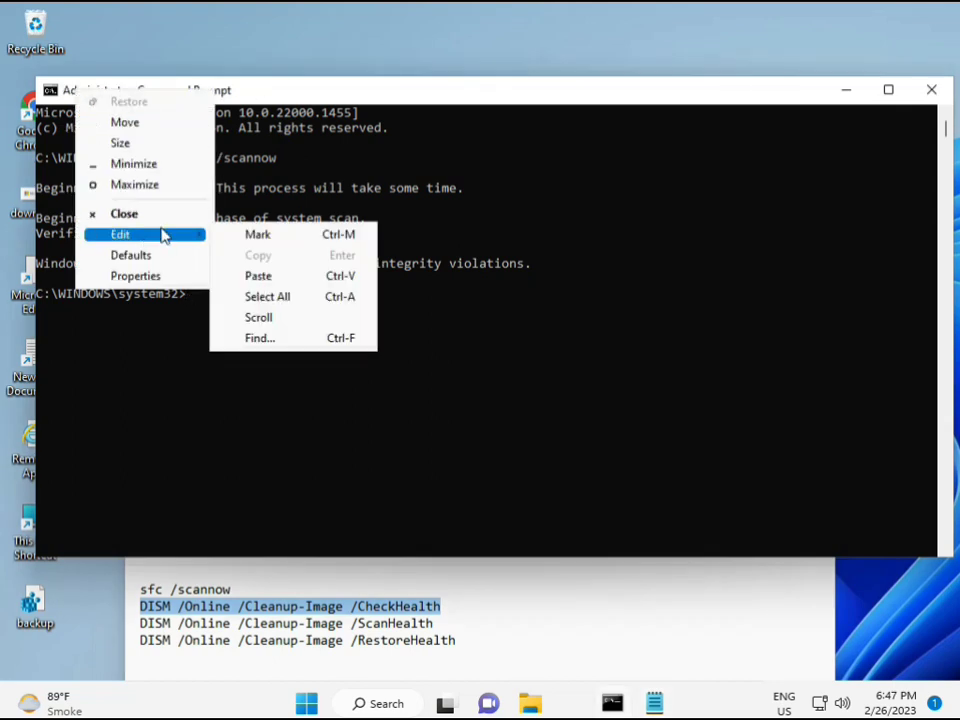
left_click(256, 276)
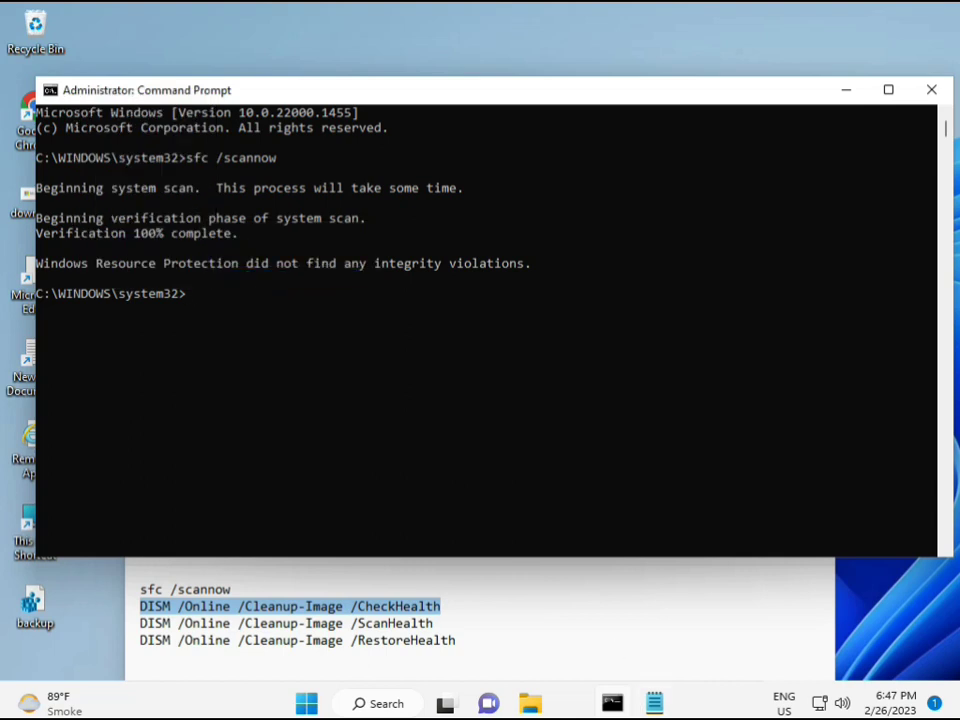
mouse_move(654, 703)
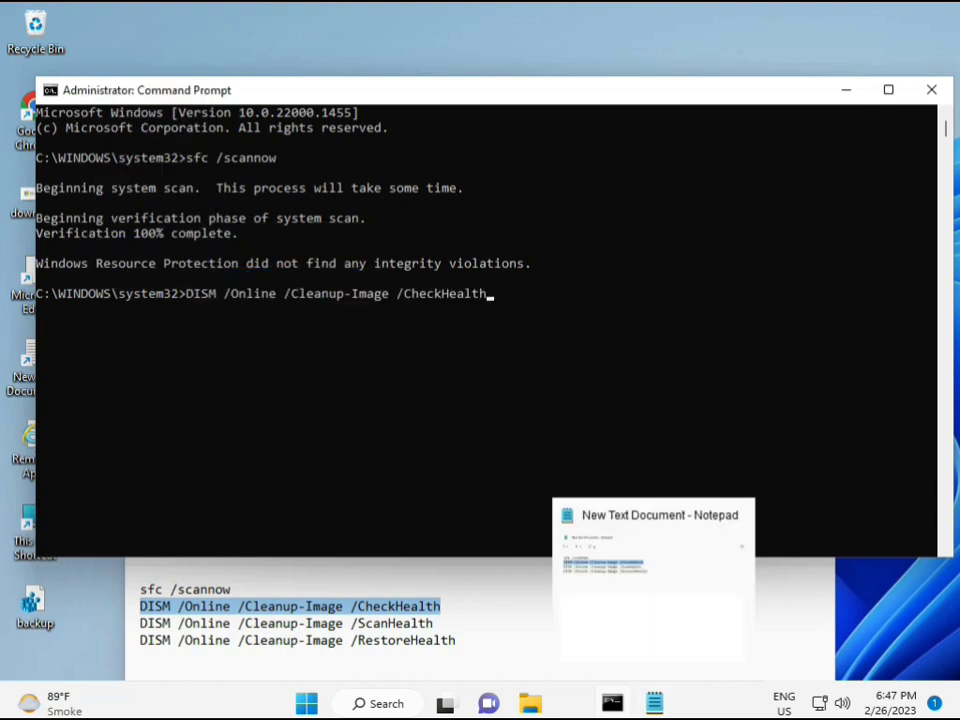
left_click(188, 296)
key("Escape")
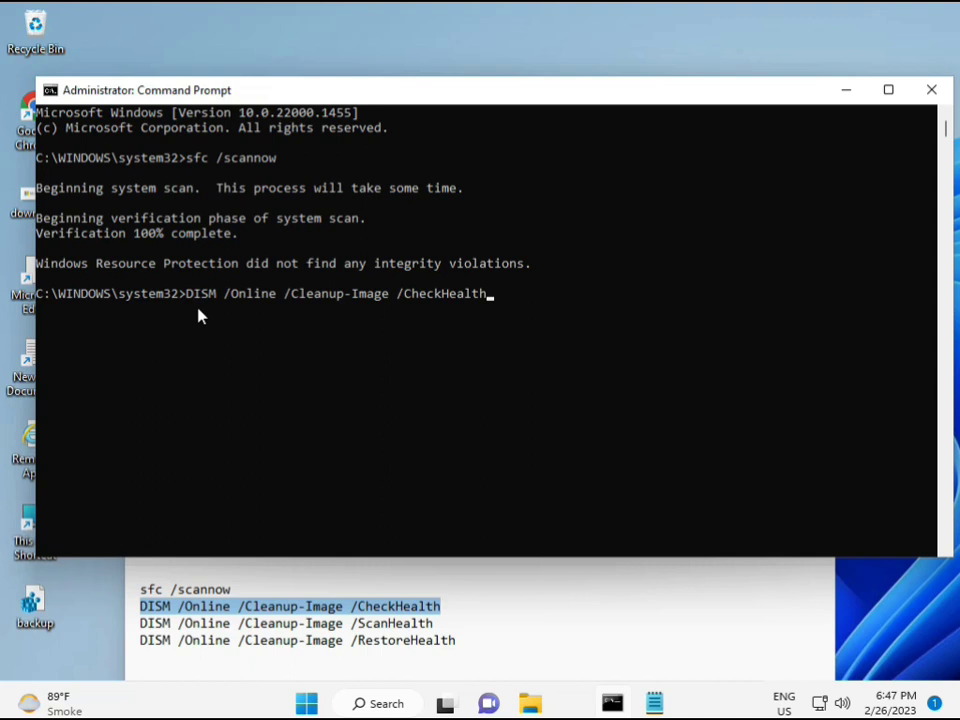
key("Return")
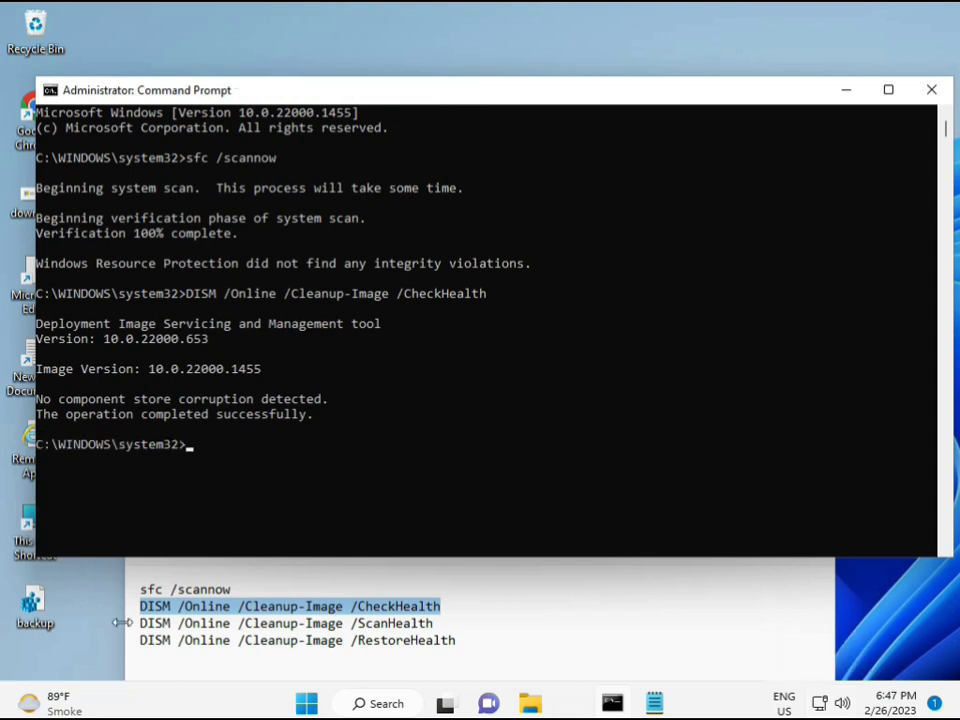
Copy the command DISM /Online /Cleanup-Image /ScanHealth from the Notepad document and run it in Command Prompt.
left_click_drag(141, 623, 454, 623)
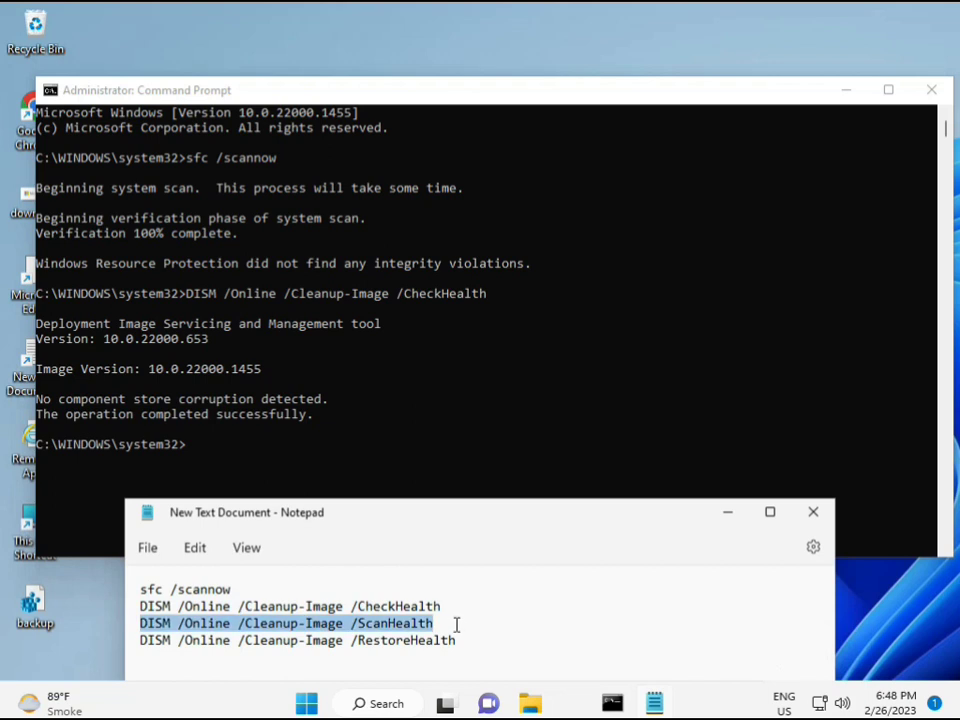
right_click(422, 626)
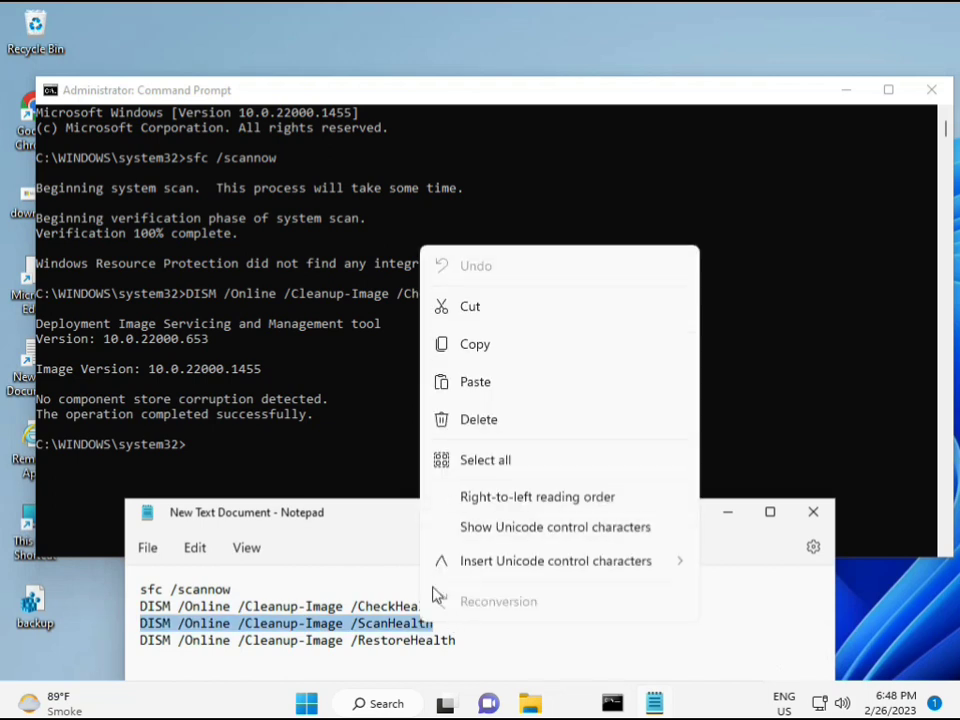
left_click(466, 352)
left_click(210, 456)
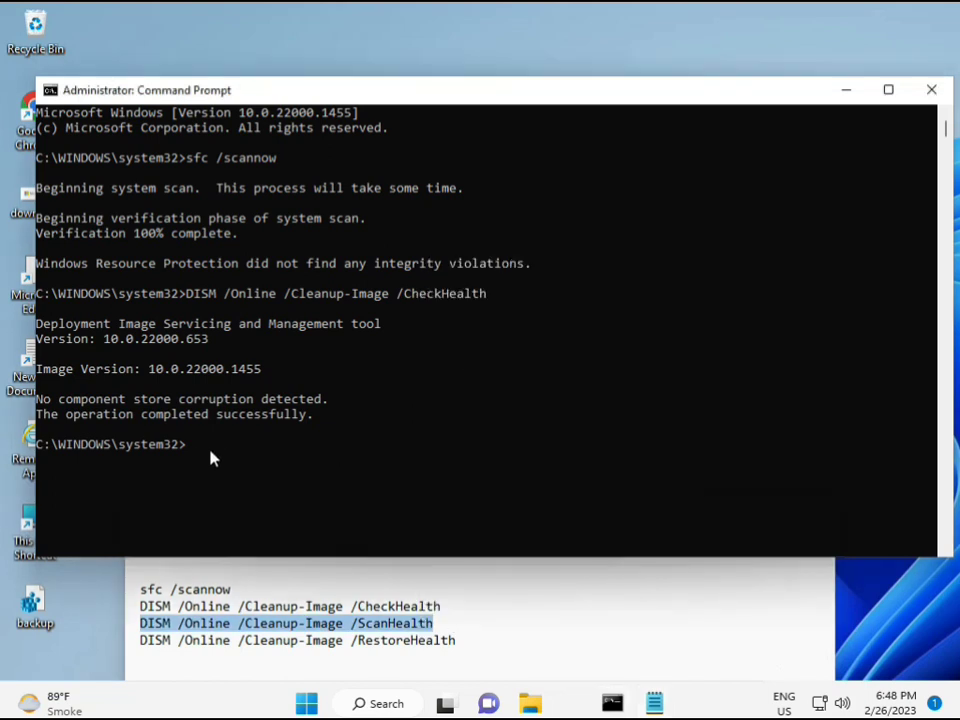
left_click(193, 450)
right_click(194, 452)
right_click(195, 455)
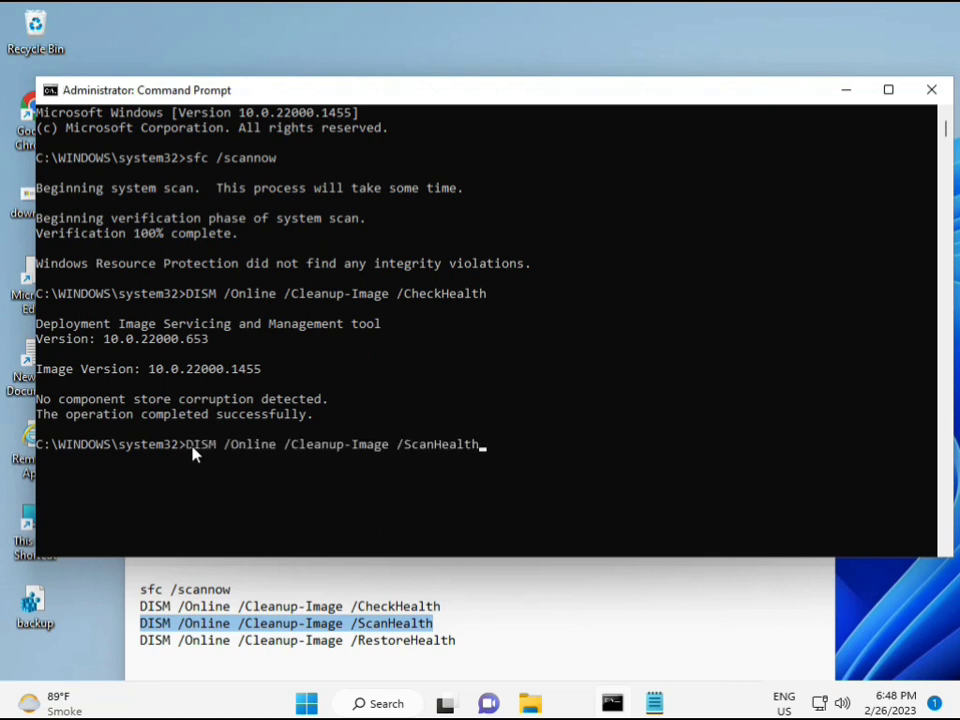
key("Return")
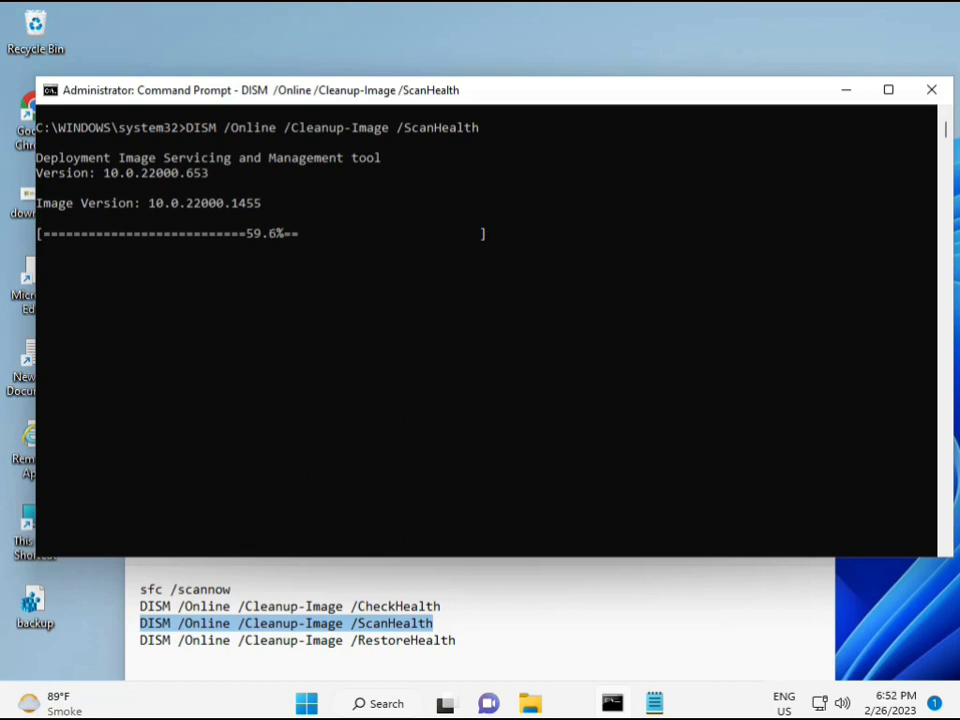
key("alt+shift")
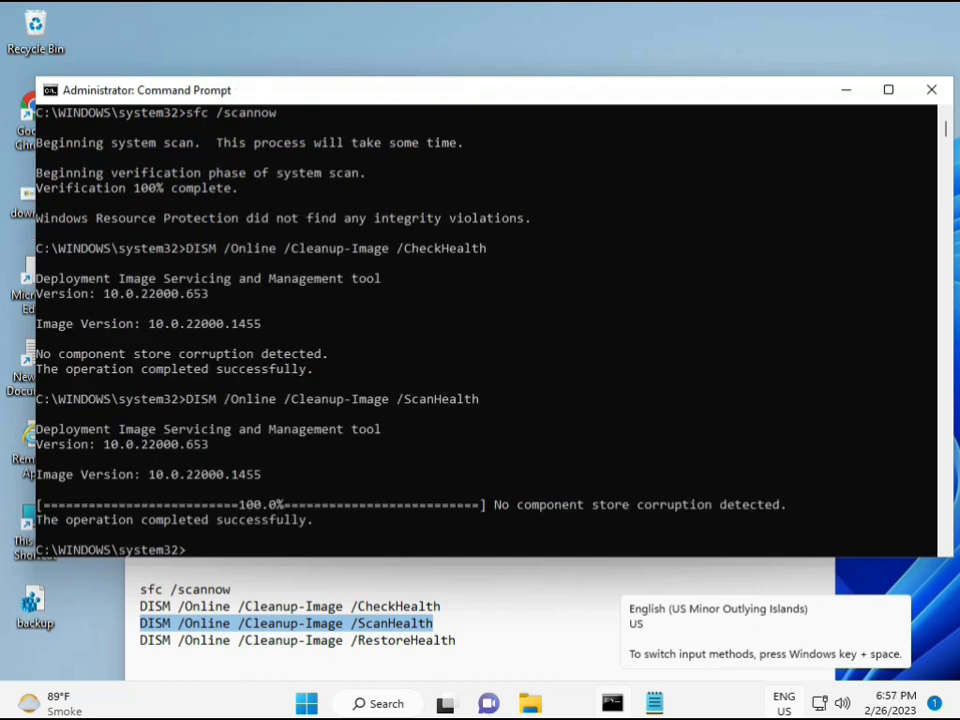
double_click(258, 520)
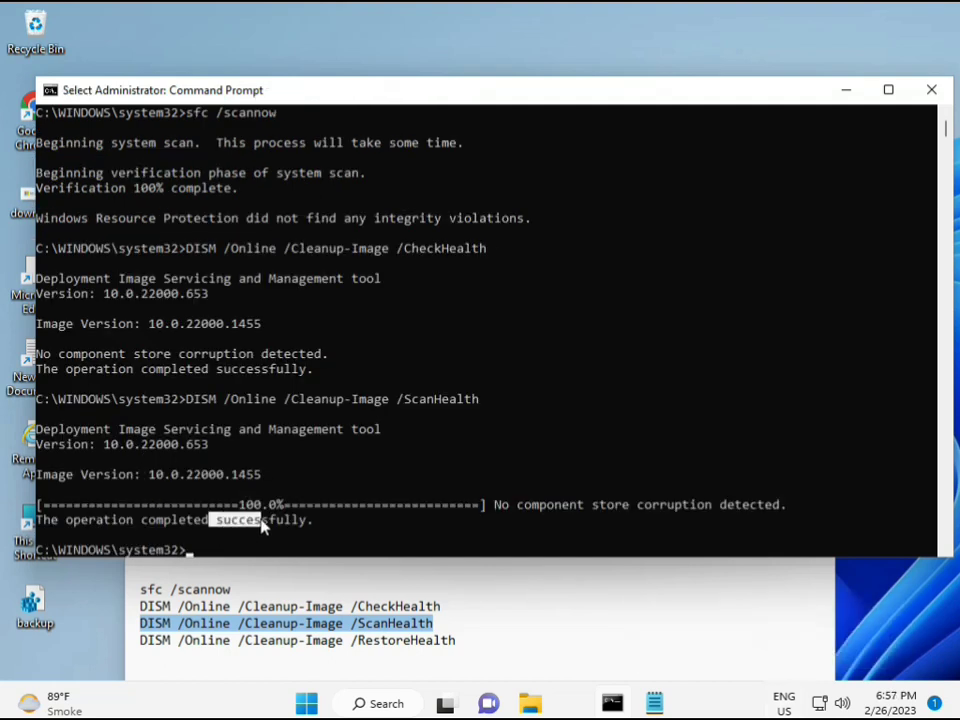
Copy the command DISM /Online /Cleanup-Image /RestoreHealth from the Notepad document and paste it at the Command Prompt.
left_click(227, 645)
triple_click(227, 645)
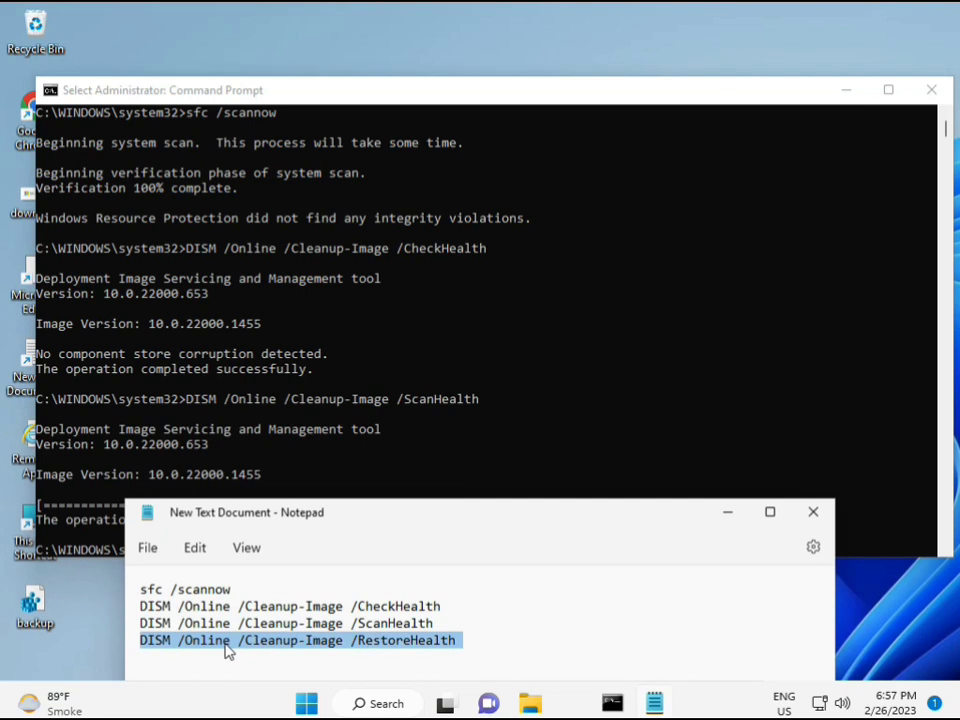
right_click(227, 647)
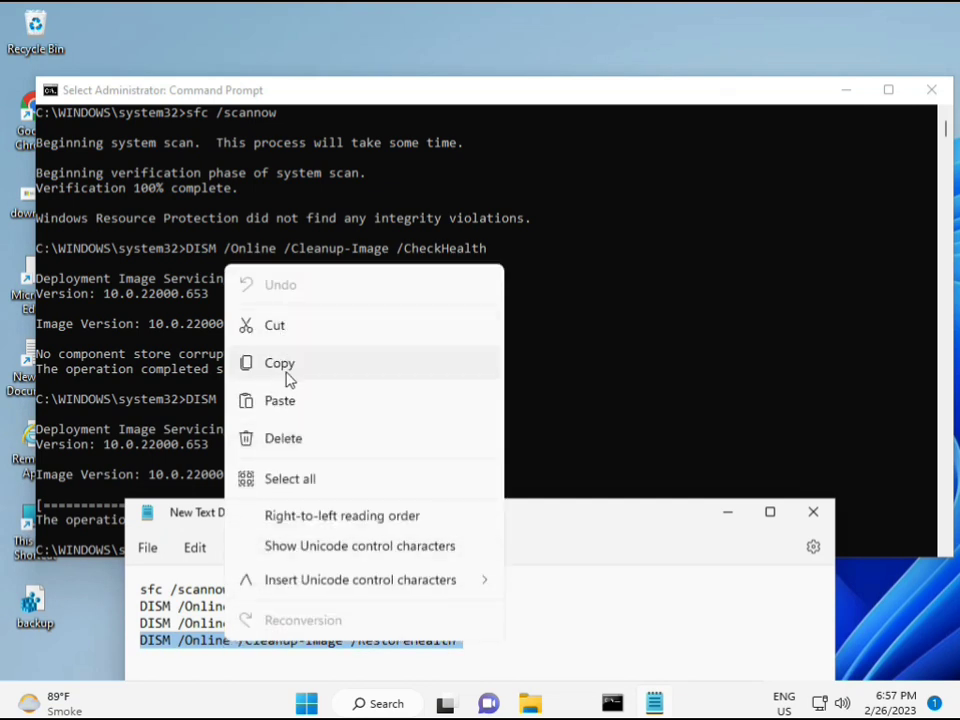
left_click(300, 372)
left_click(210, 540)
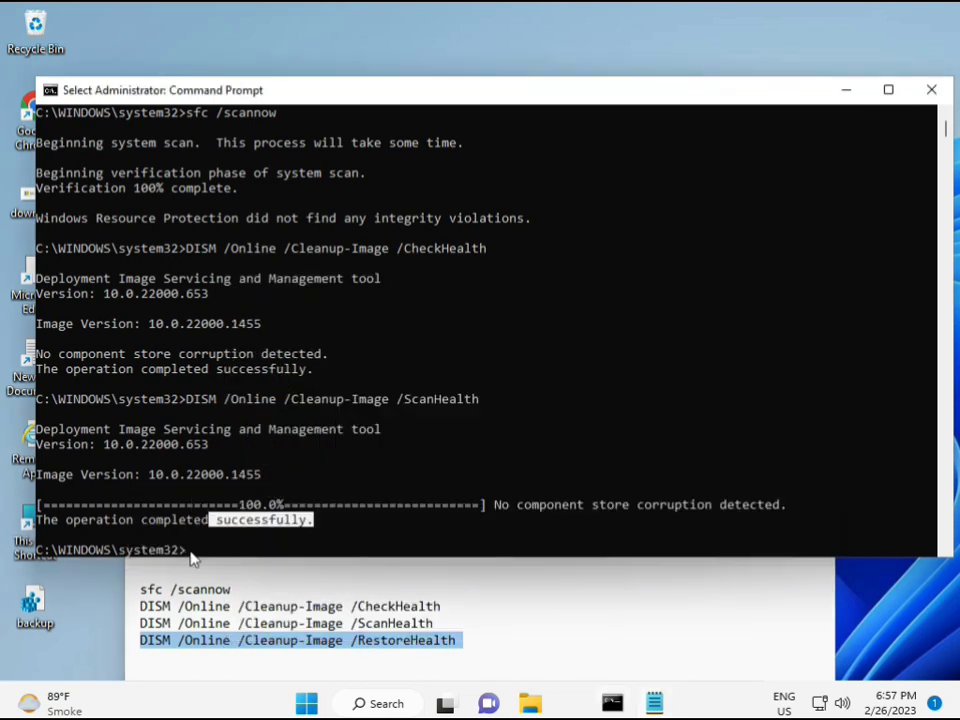
right_click(190, 555)
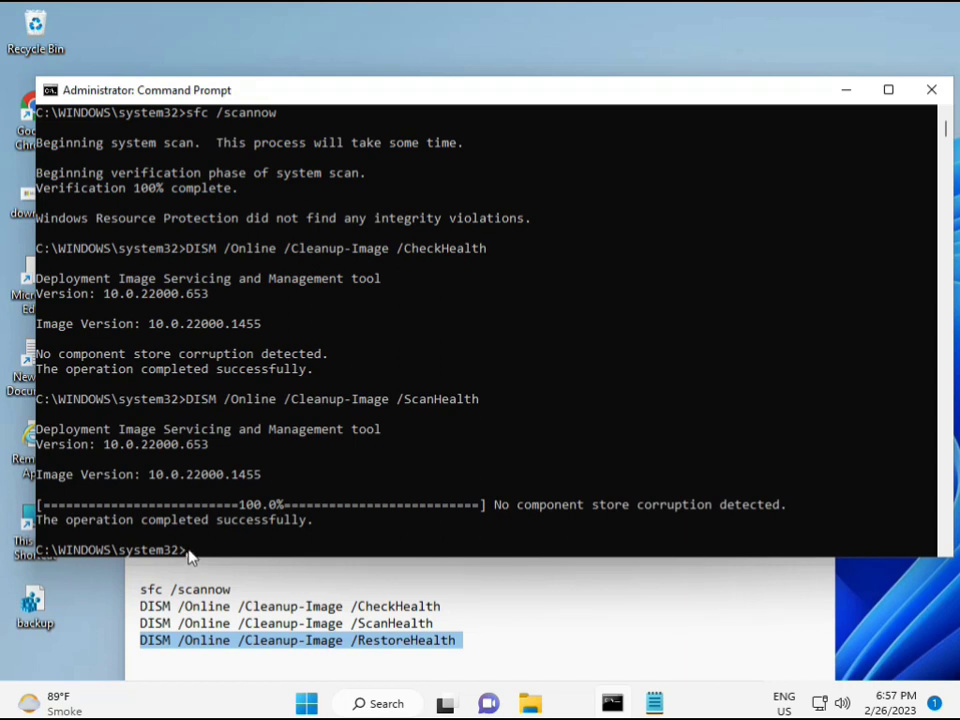
left_click(190, 555)
right_click(190, 555)
right_click(190, 555)
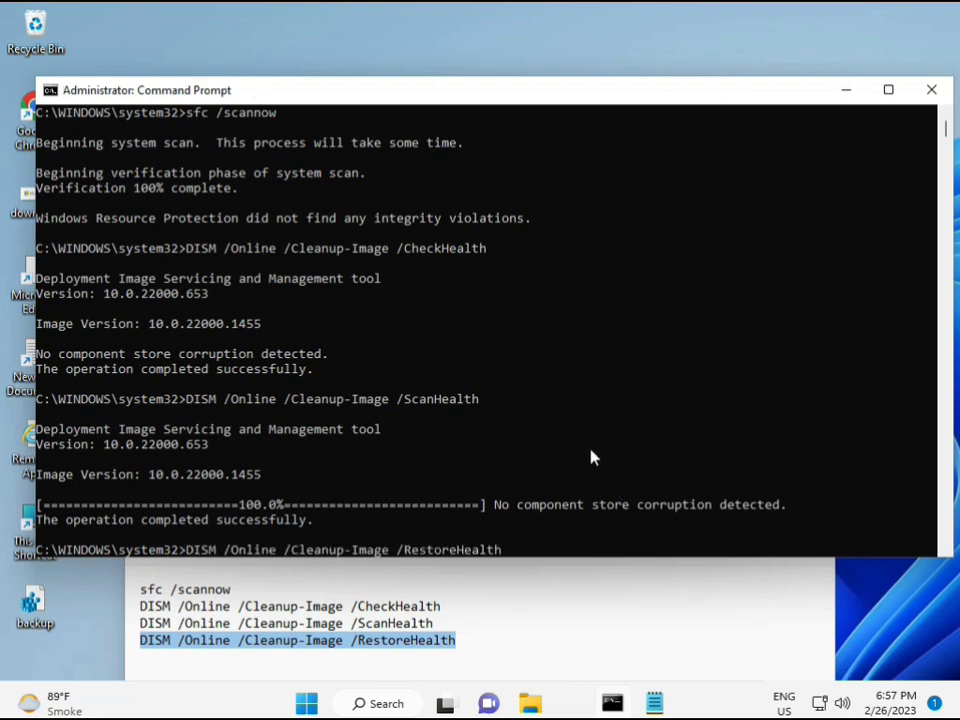
Run the pasted DISM RestoreHealth command to repair the Windows image.
scroll(590, 457, "down", 9)
scroll(566, 456, "up", 9)
mouse_move(946, 128)
left_mouse_down()
mouse_move(948, 141)
mouse_move(946, 128)
left_mouse_up()
left_click(190, 280)
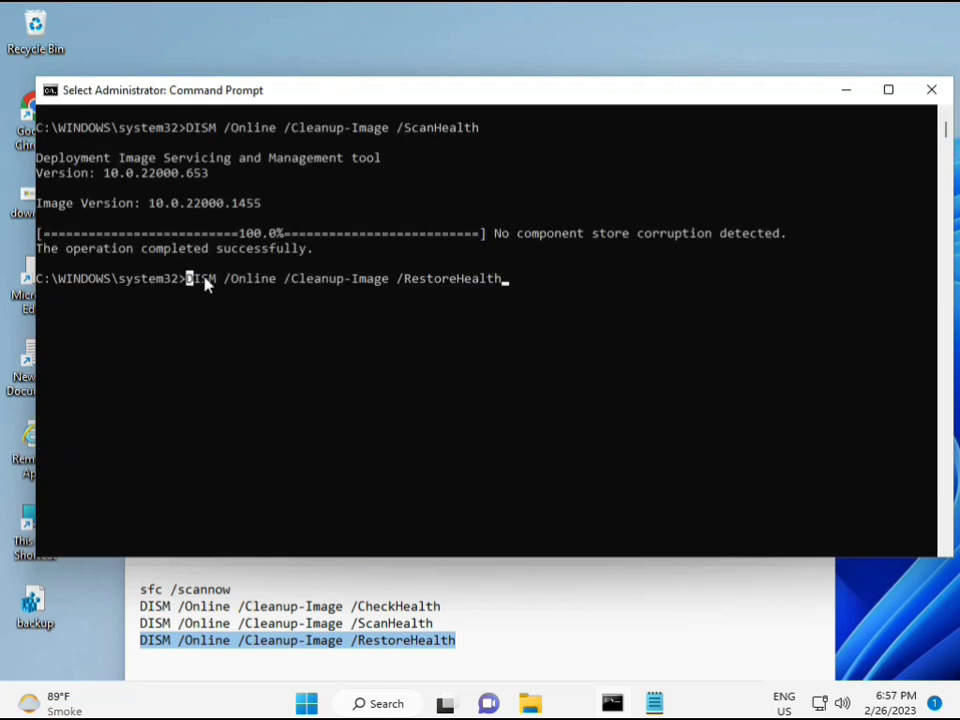
key("Escape")
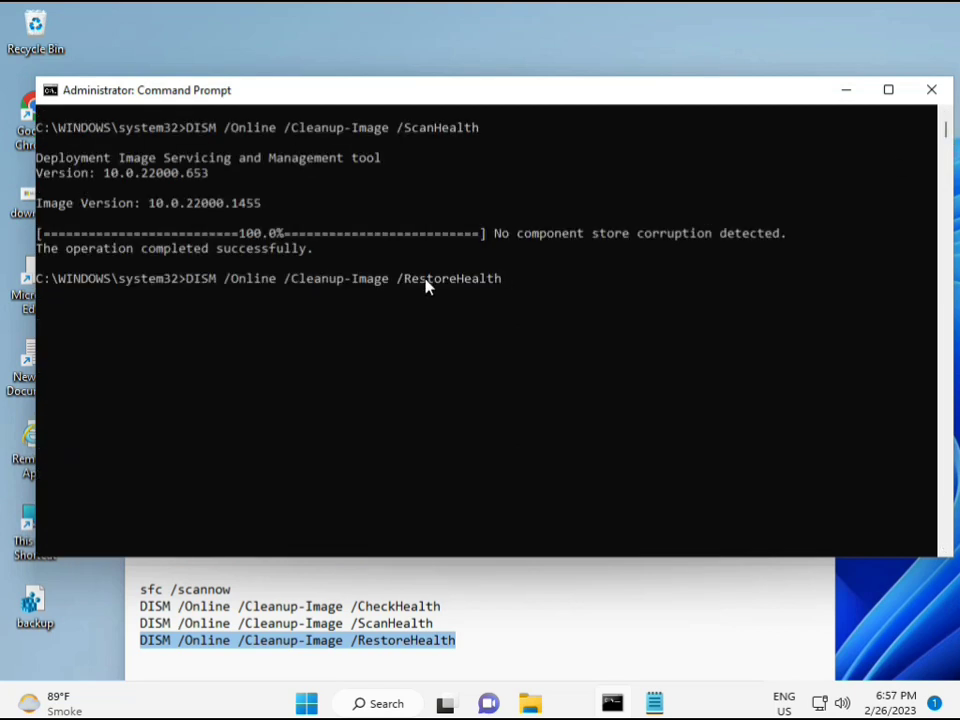
key("Return")
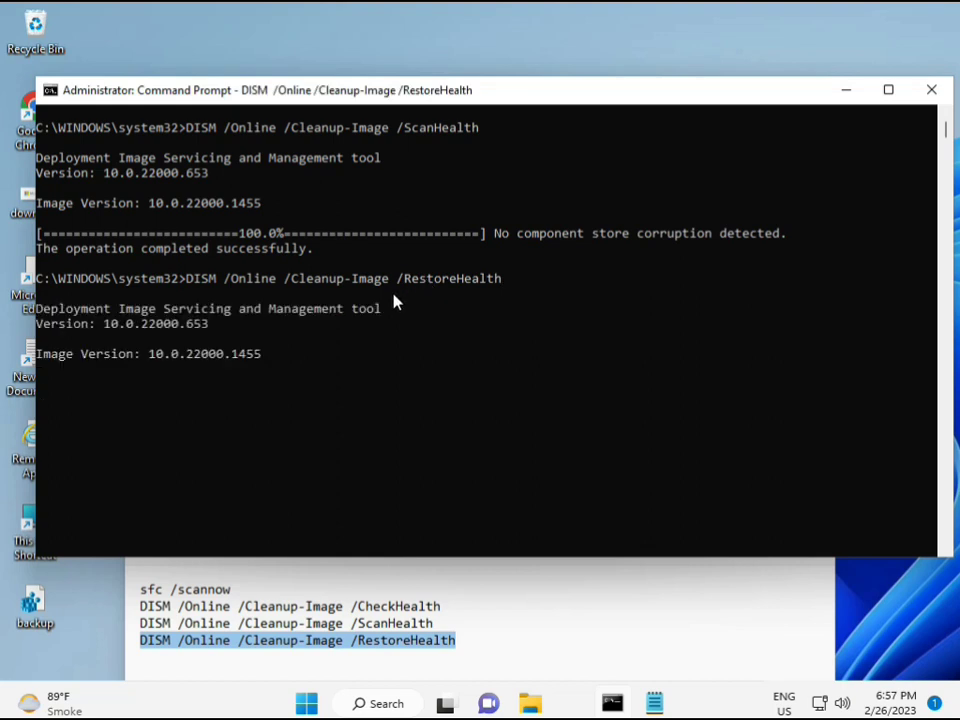